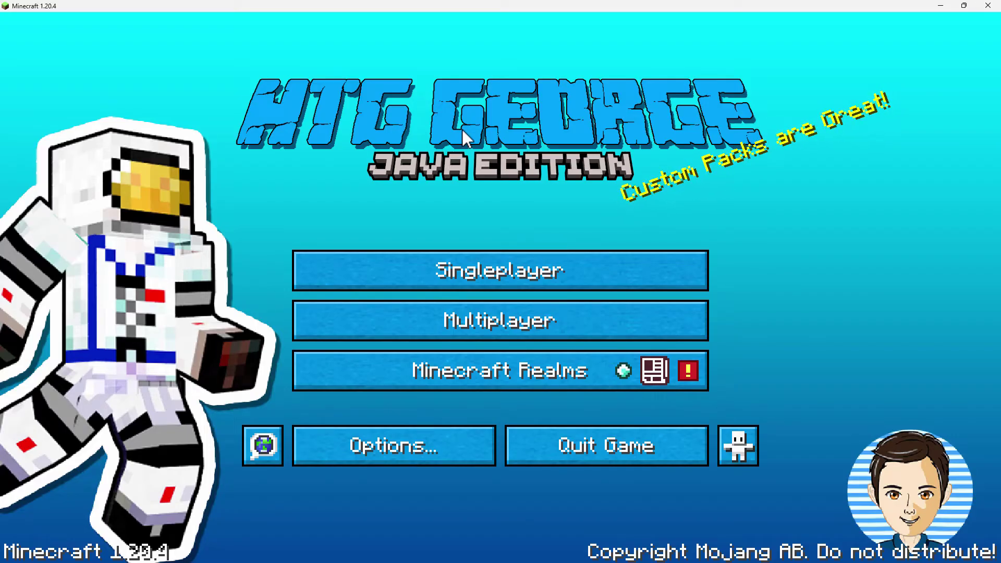
Step: Minimize Minecraft and place the empty C:\Pack folder window beside the launcher
click(940, 6)
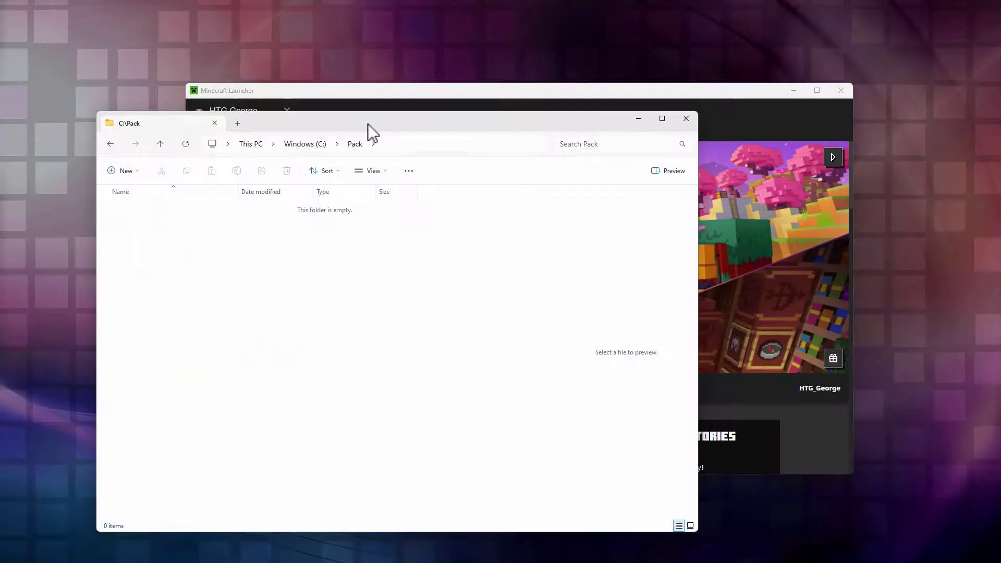
drag(371, 130, 478, 113)
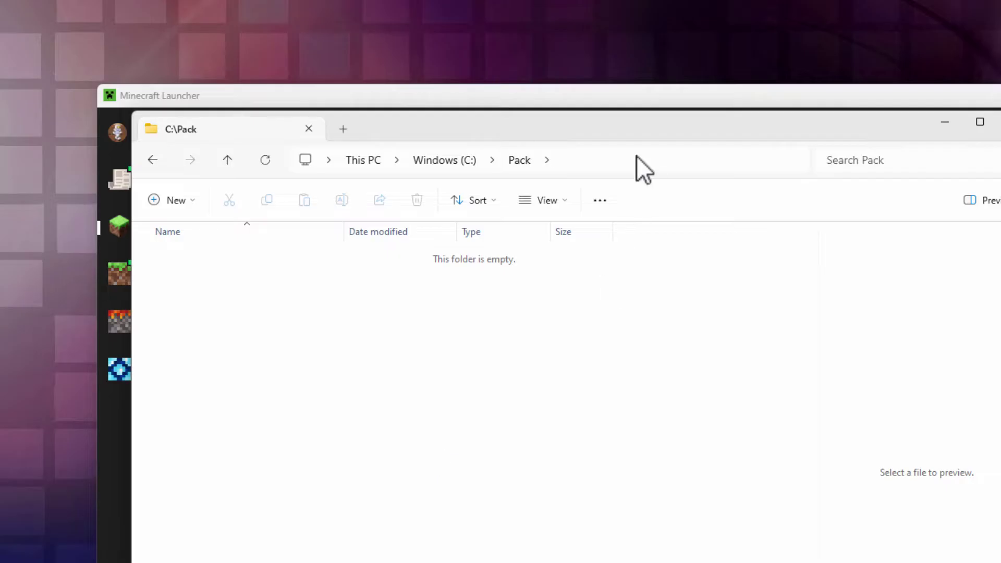
drag(615, 130, 496, 149)
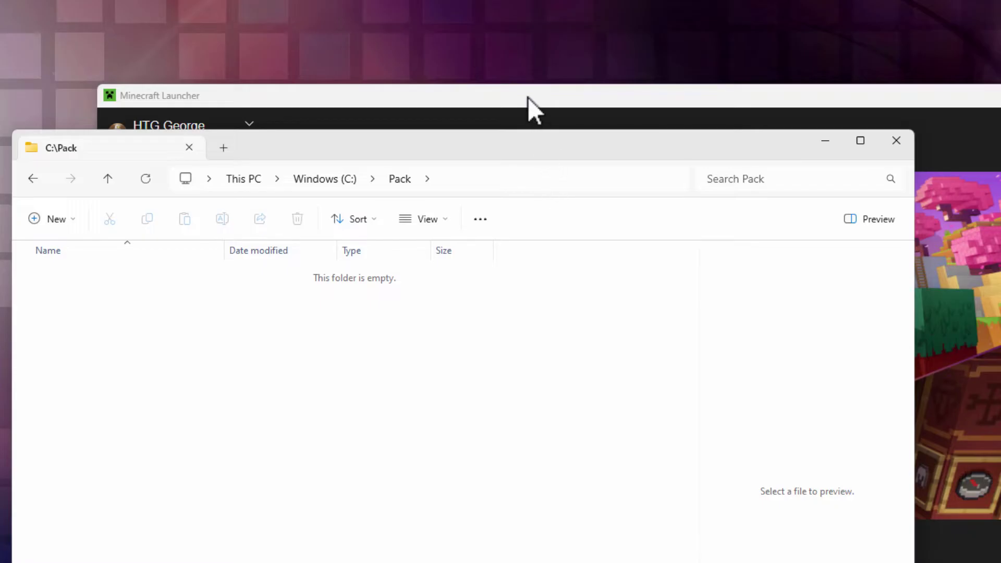
Step: Bring the Minecraft Launcher forward and show its Java Edition installations, topped by Latest release 1.20.4
click(527, 98)
mouse_move(470, 96)
mouse_down()
mouse_move(505, 92)
mouse_move(482, 92)
mouse_up()
click(388, 154)
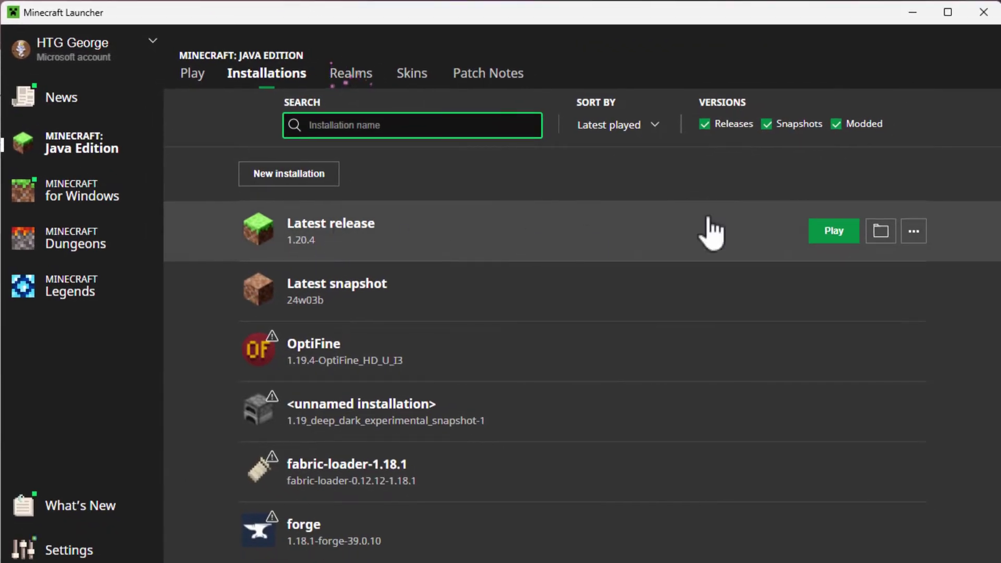
Step: Open the latest release's game folder and browse .minecraft\versions\1.20.4 to show 1.20.4.jar and 1.20.4.json
click(886, 237)
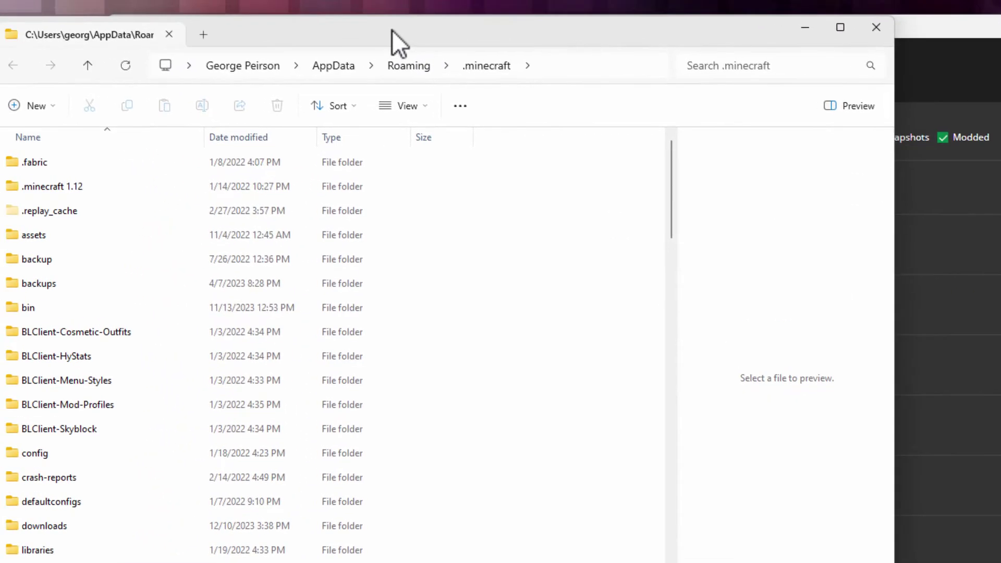
drag(401, 27, 432, 23)
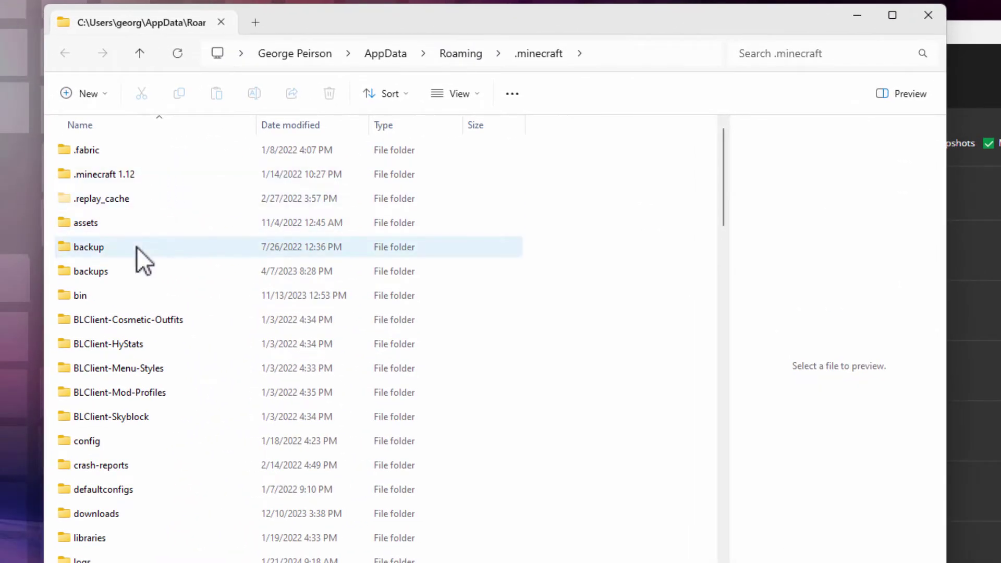
scroll(137, 246, down, 15)
scroll(136, 247, up, 5)
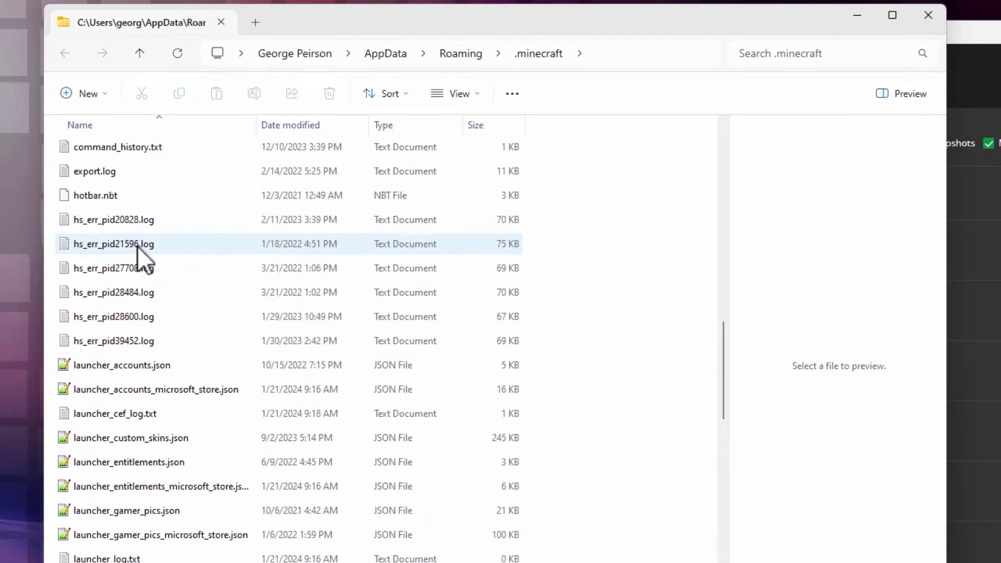
scroll(120, 255, up, 1)
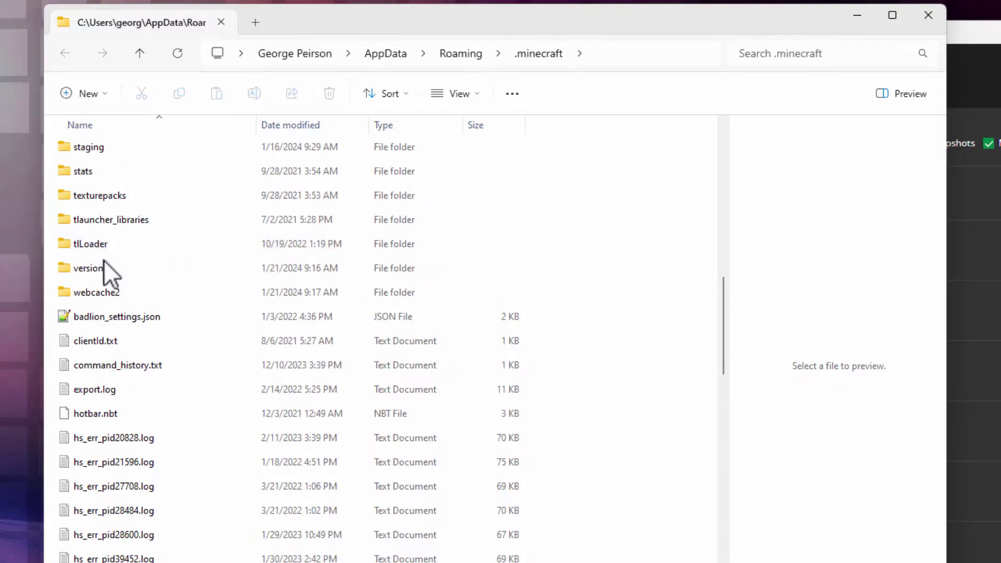
double_click(76, 267)
scroll(164, 311, down, 20)
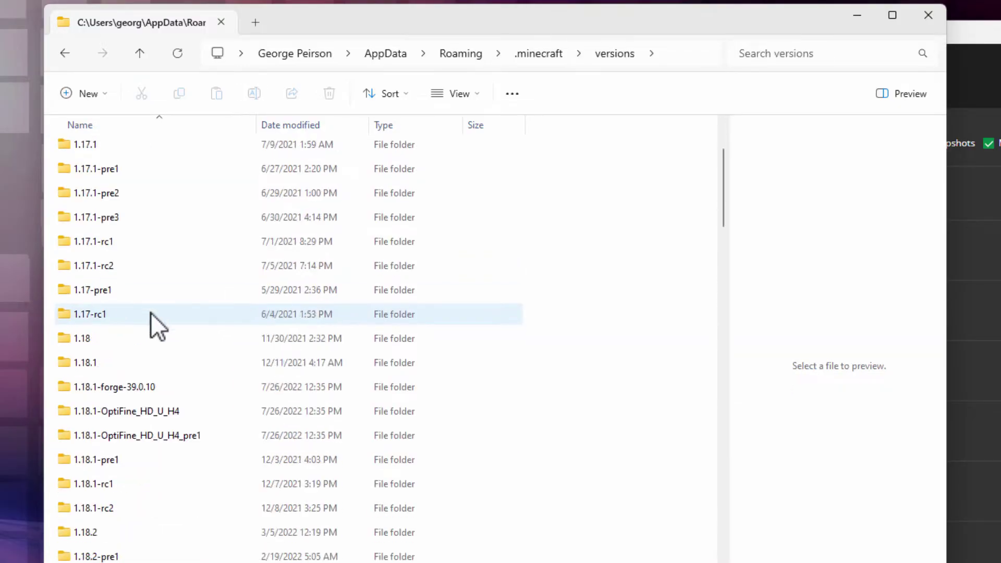
scroll(141, 307, down, 3)
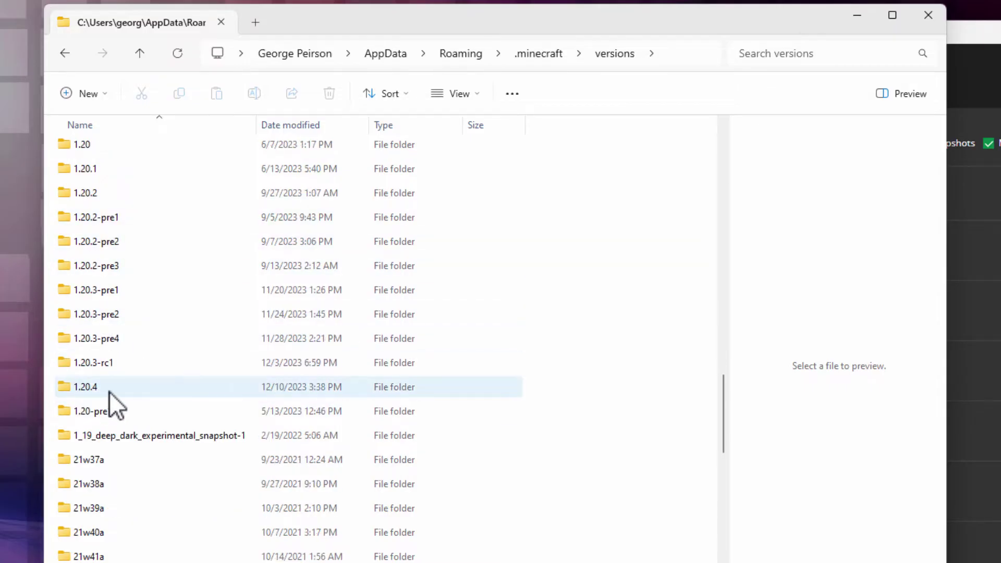
double_click(67, 386)
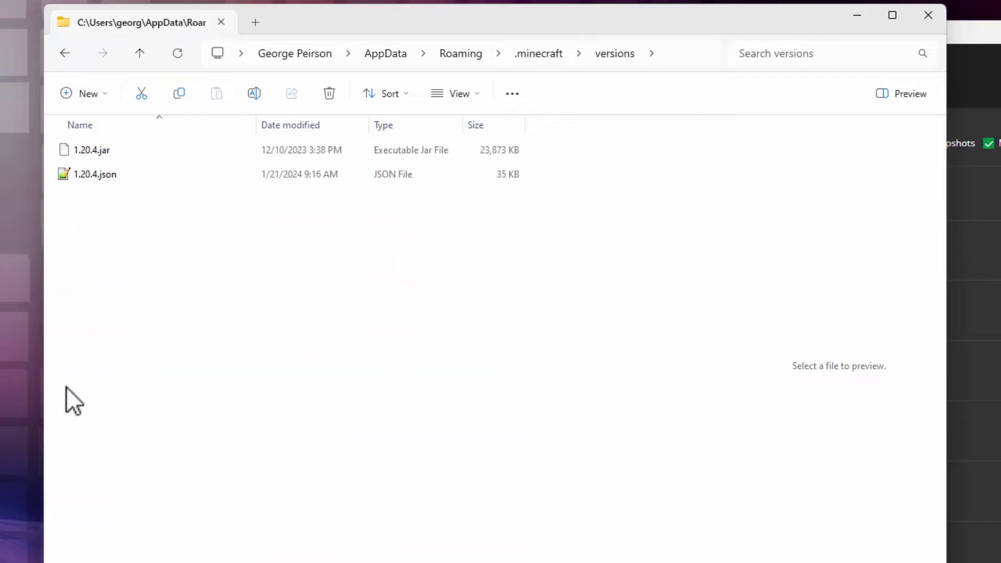
drag(290, 25, 545, 63)
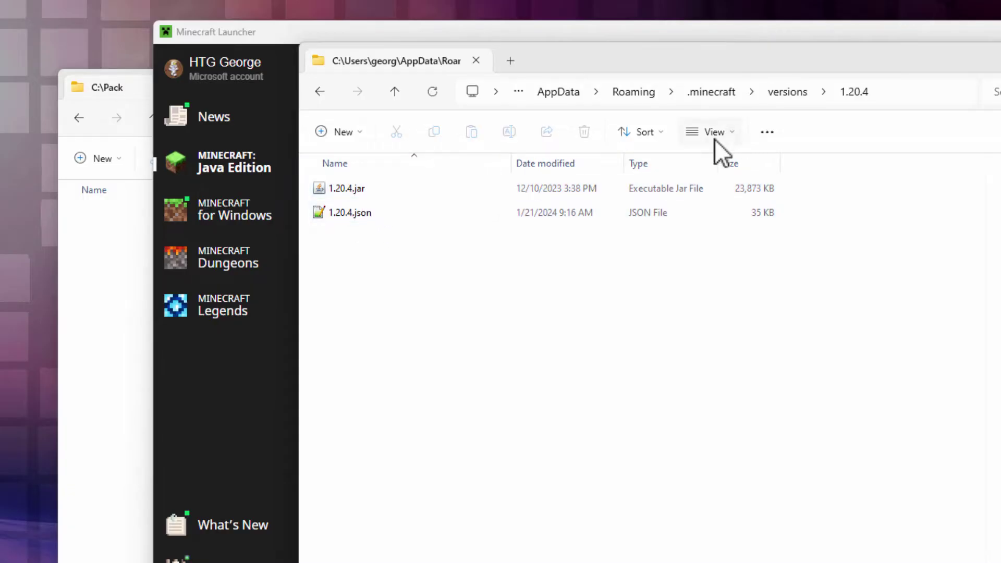
click(730, 133)
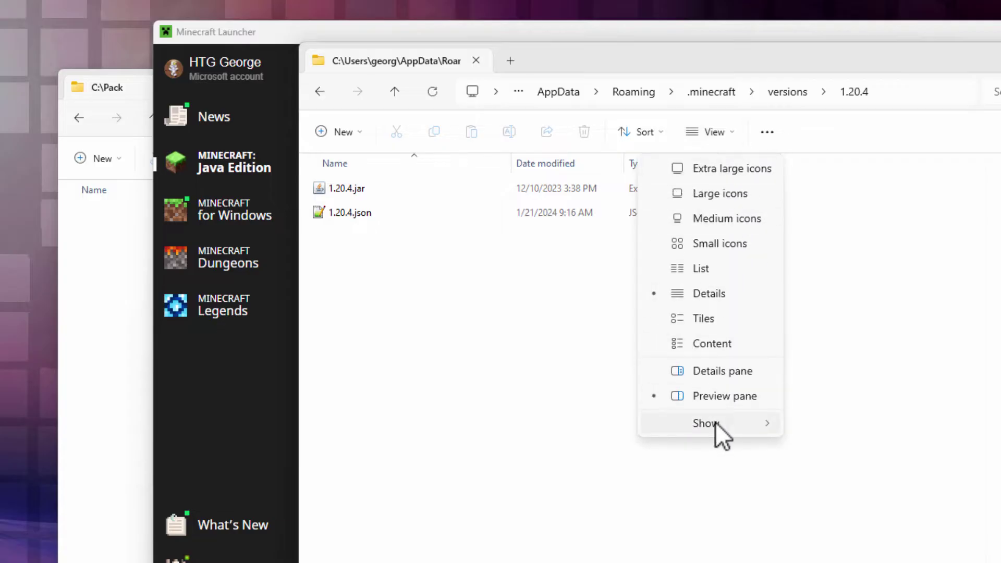
mouse_move(714, 421)
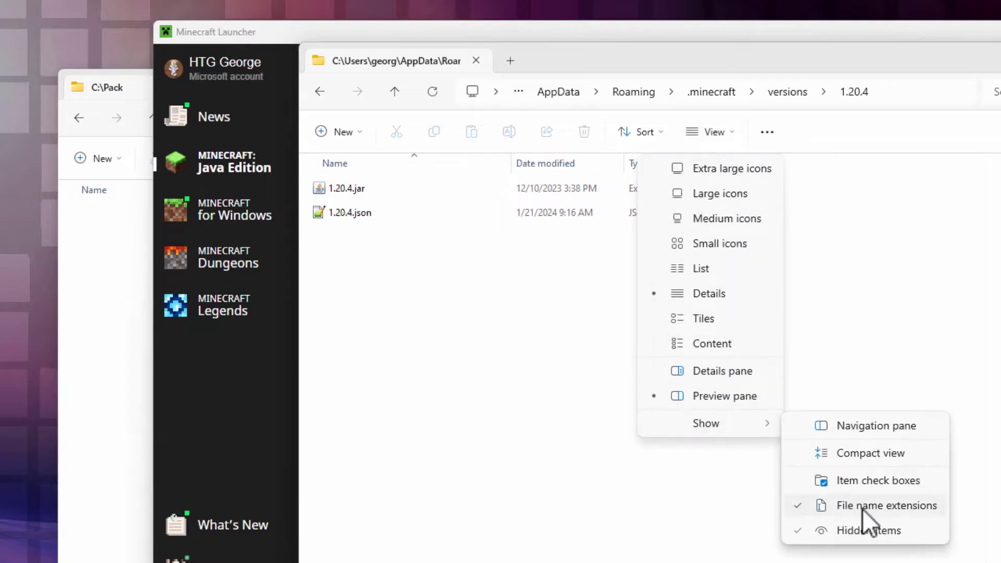
click(526, 302)
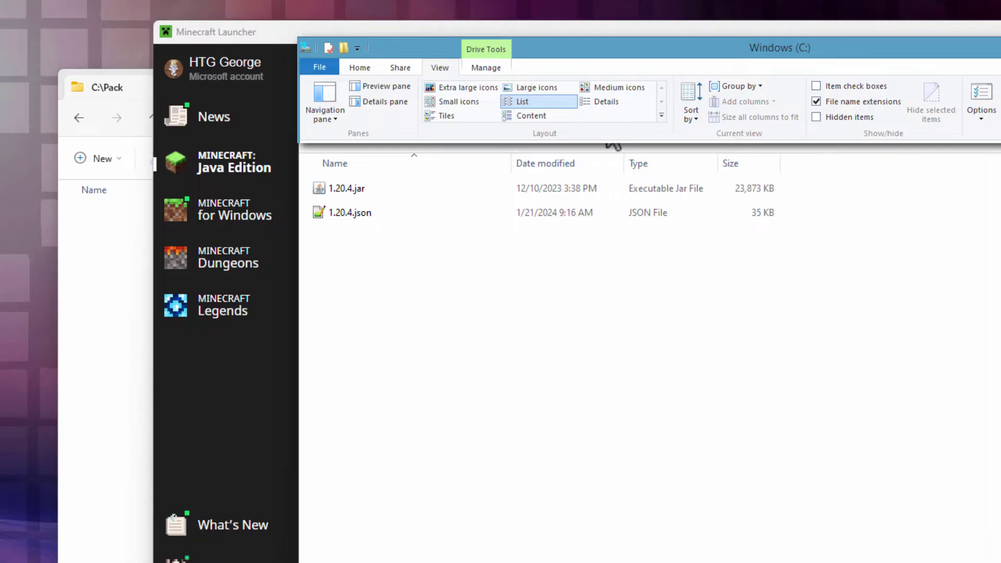
Step: Copy 1.20.4.jar into C:\Pack, then close the 1.20.4 version folder window
click(341, 191)
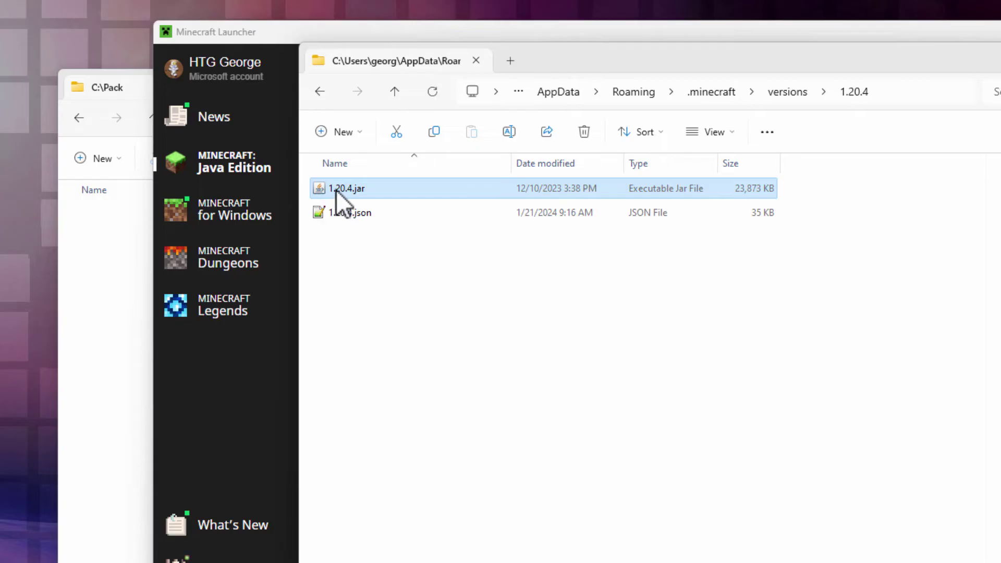
drag(335, 189, 109, 262)
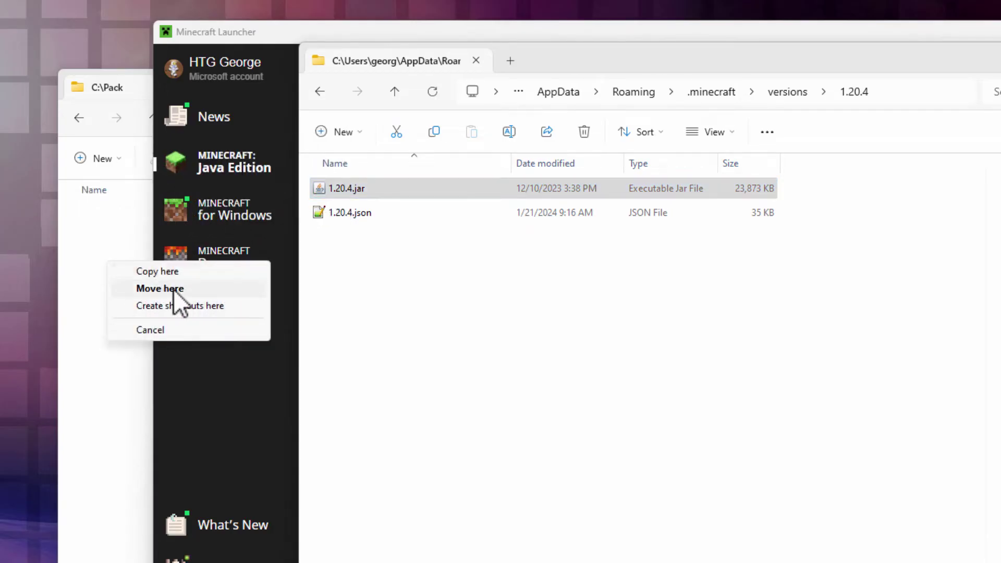
click(146, 270)
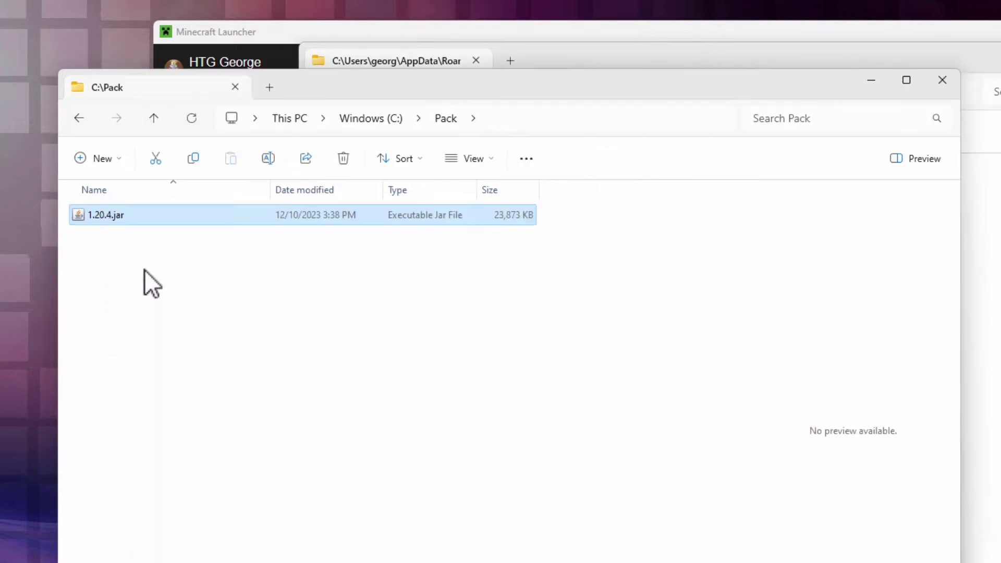
click(689, 63)
key(ctrl+w)
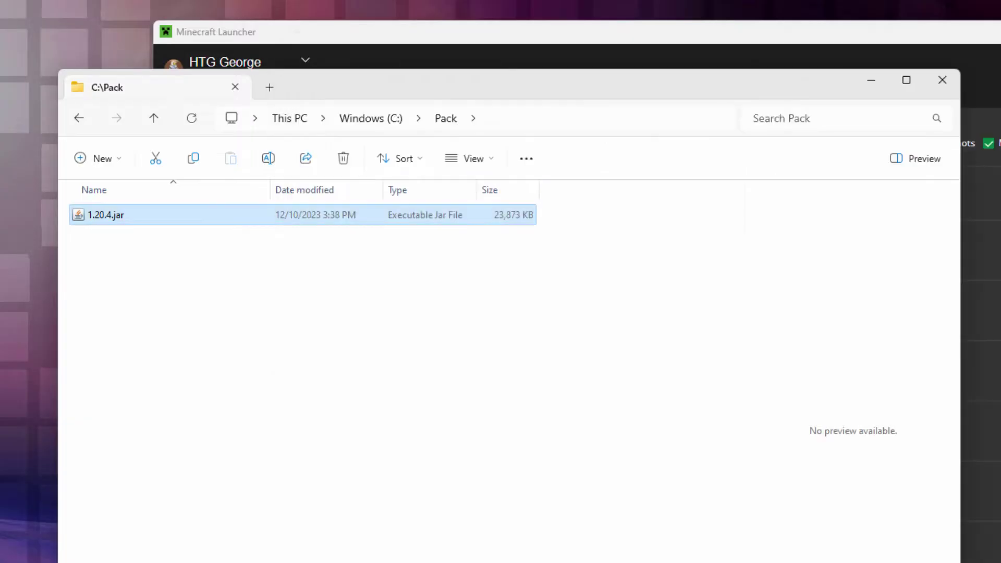
Step: Rename the copied 1.20.4.jar to 1.20.4.zip, accepting the extension-change warning
drag(711, 90, 698, 77)
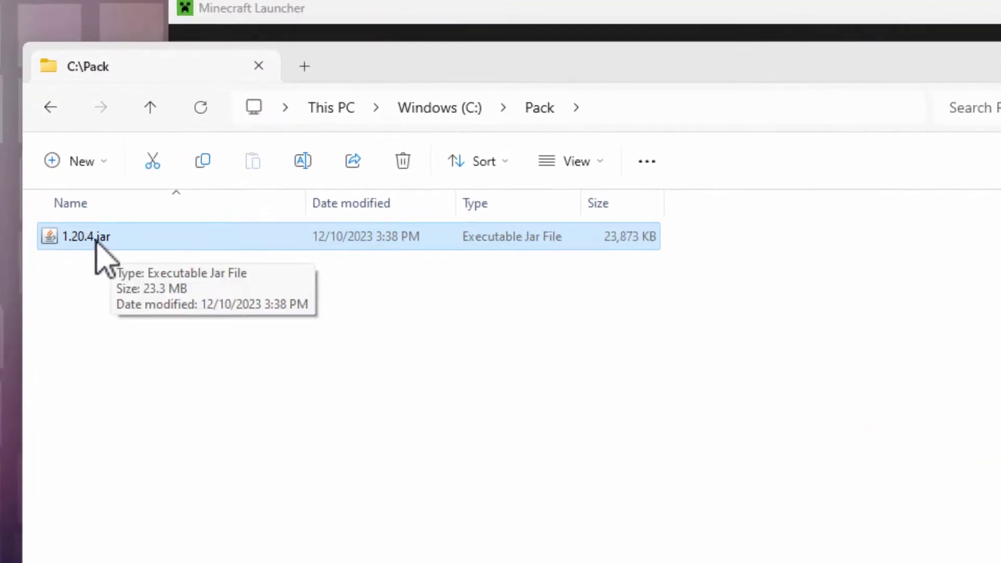
click(101, 238)
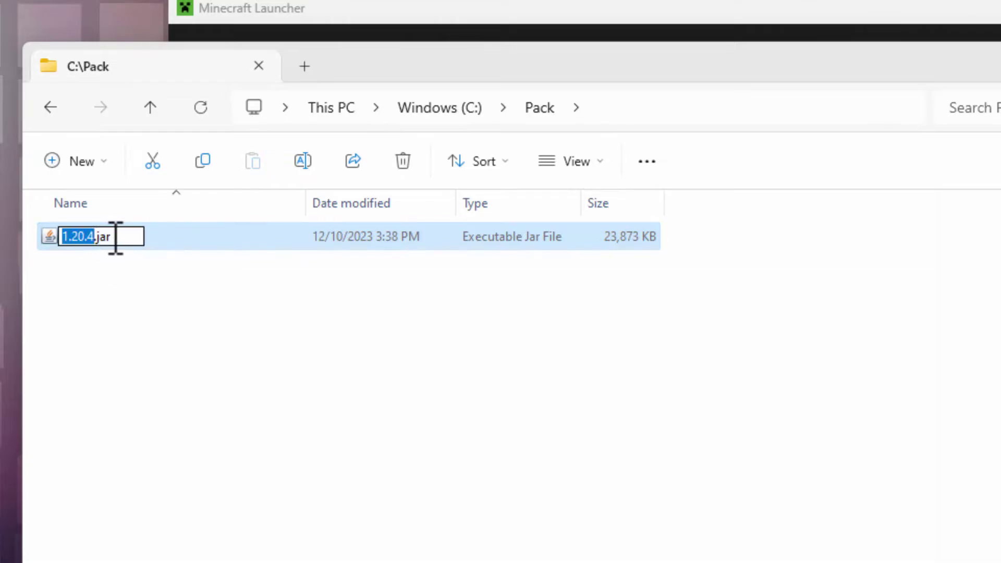
click(133, 237)
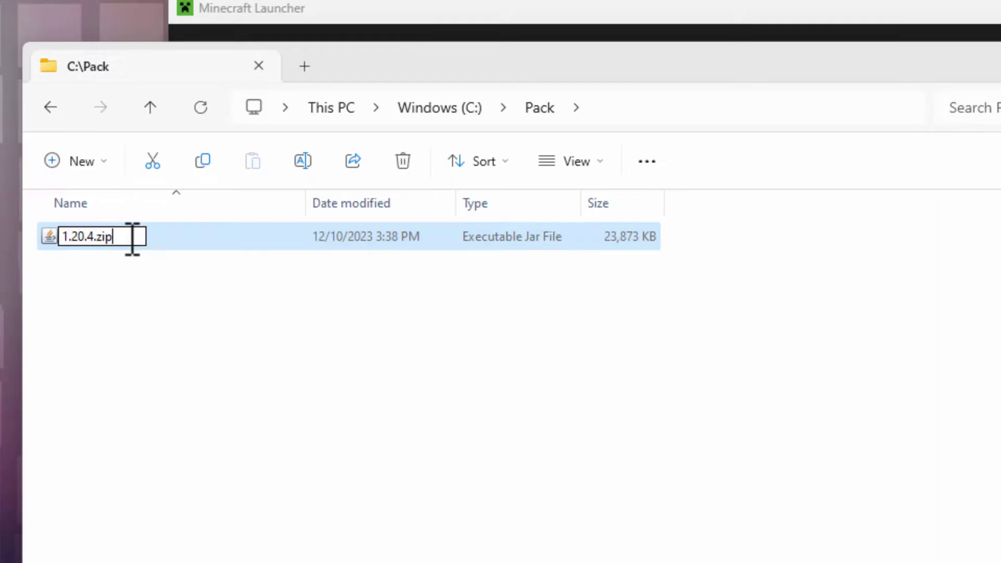
key(Return)
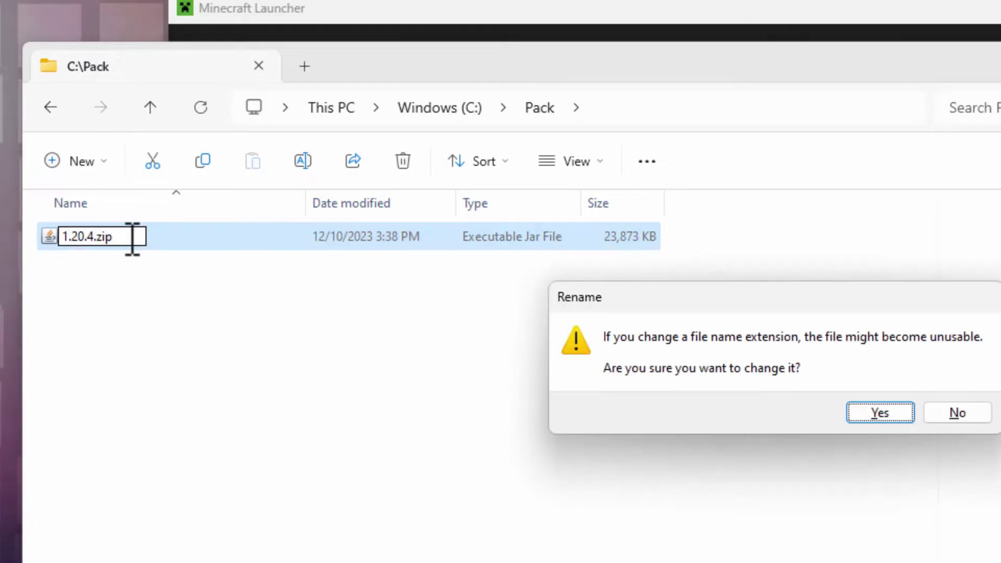
click(879, 413)
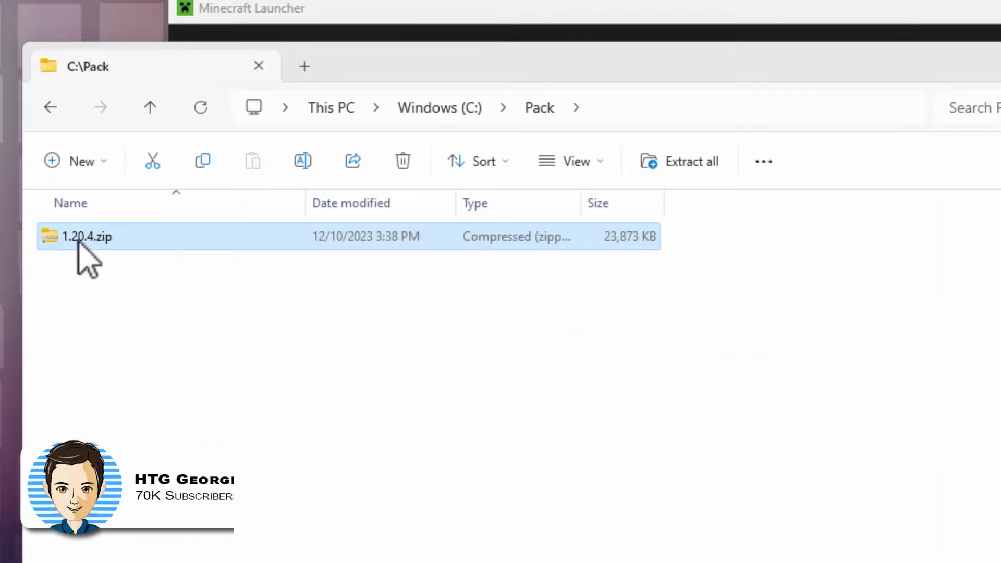
Step: Switch C:\Pack to large icons and open 1.20.4.zip in a new window
click(599, 162)
click(585, 245)
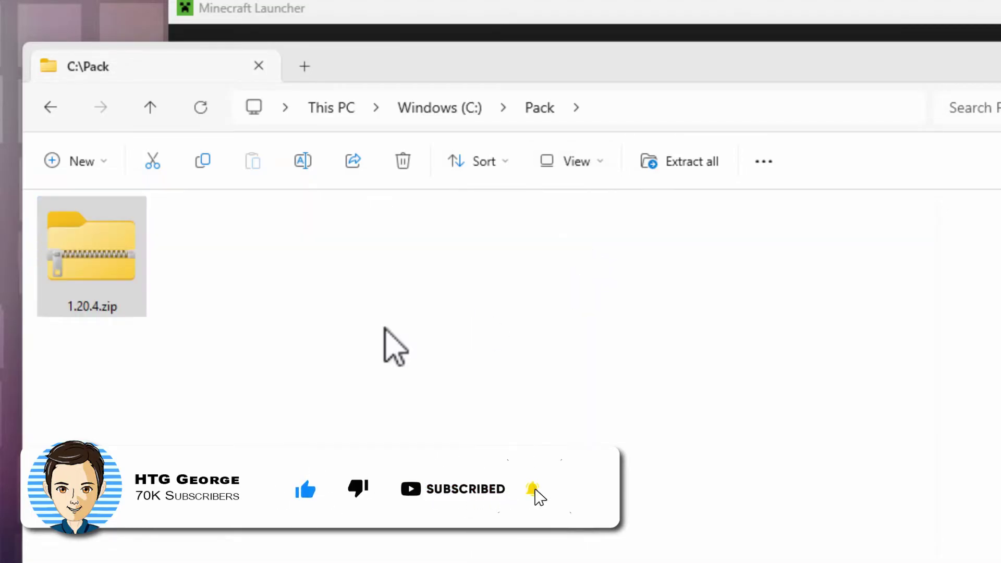
click(92, 262)
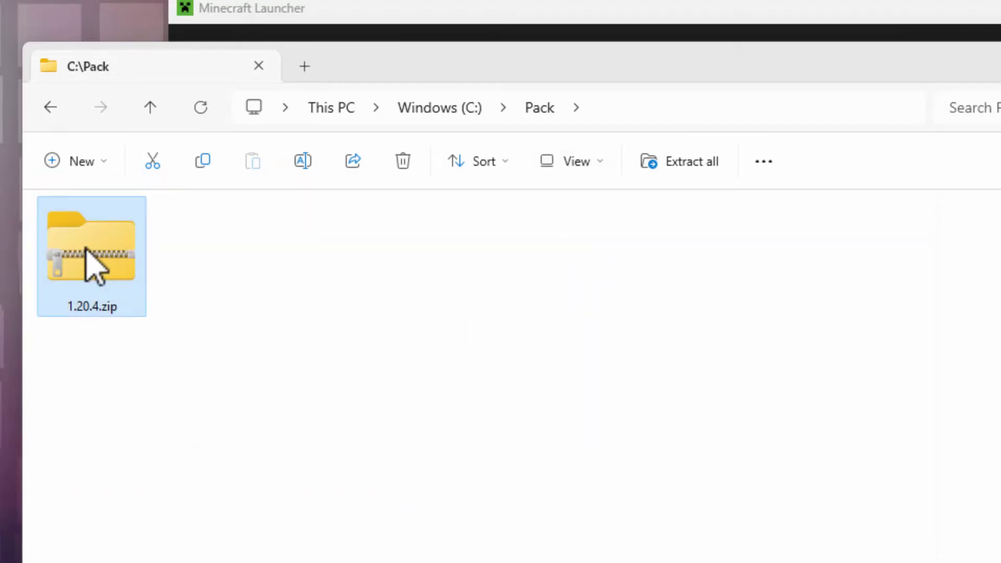
right_click(86, 250)
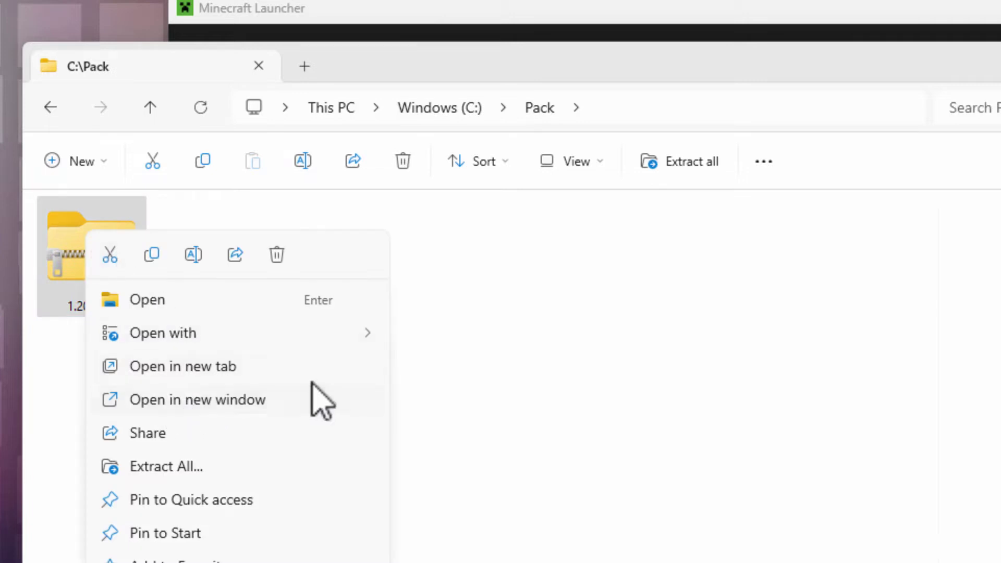
click(237, 399)
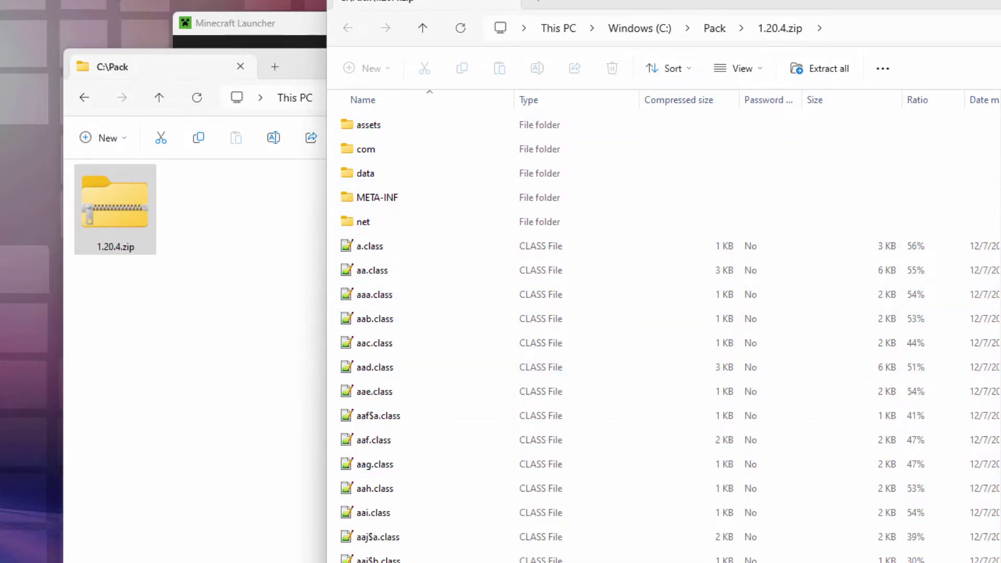
Step: Copy pack.png from the archive into C:\Pack next to 1.20.4.zip
scroll(667, 334, down, 5)
scroll(667, 334, down, 20)
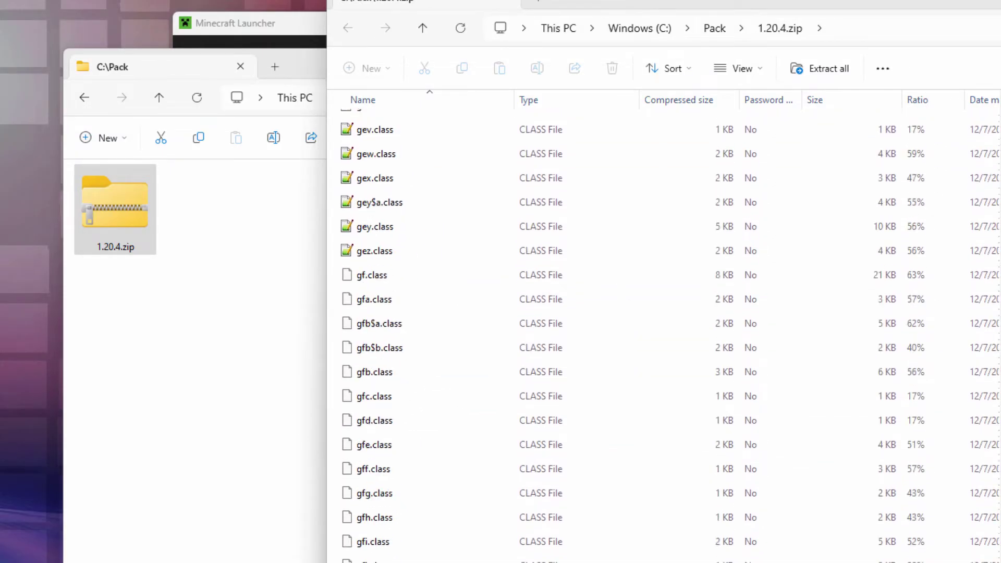
scroll(667, 334, down, 20)
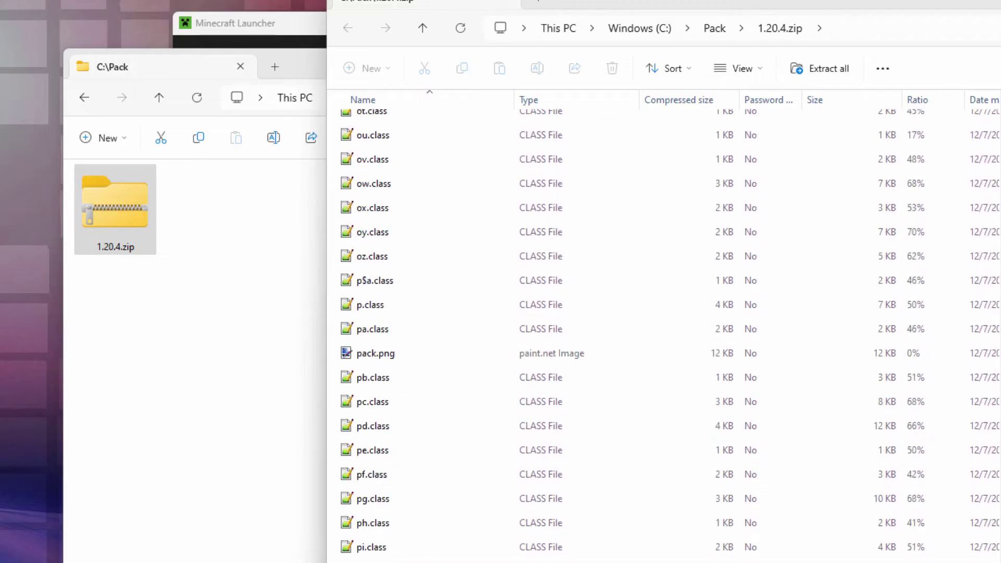
scroll(698, 442, down, 5)
scroll(456, 290, up, 7)
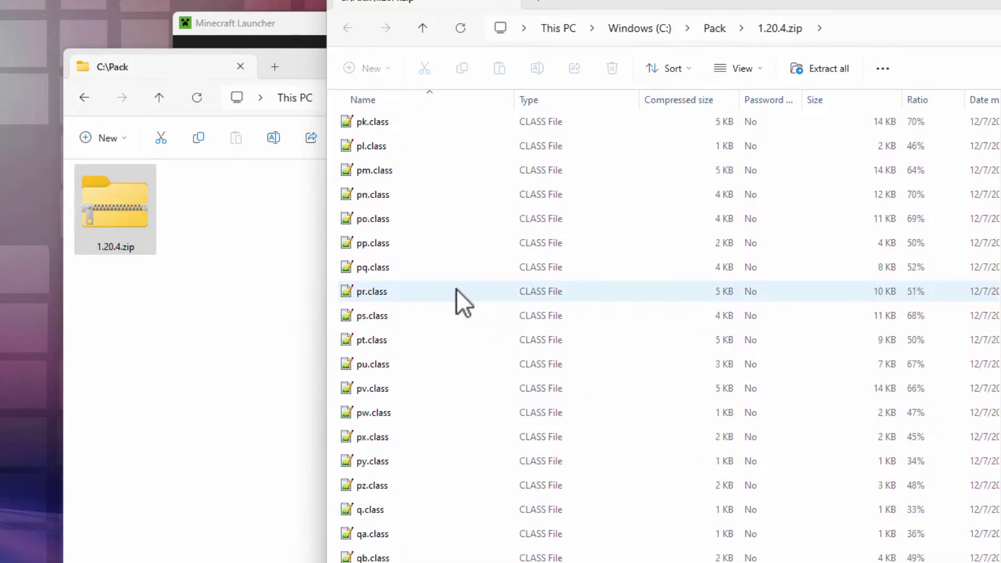
scroll(455, 289, up, 5)
click(385, 244)
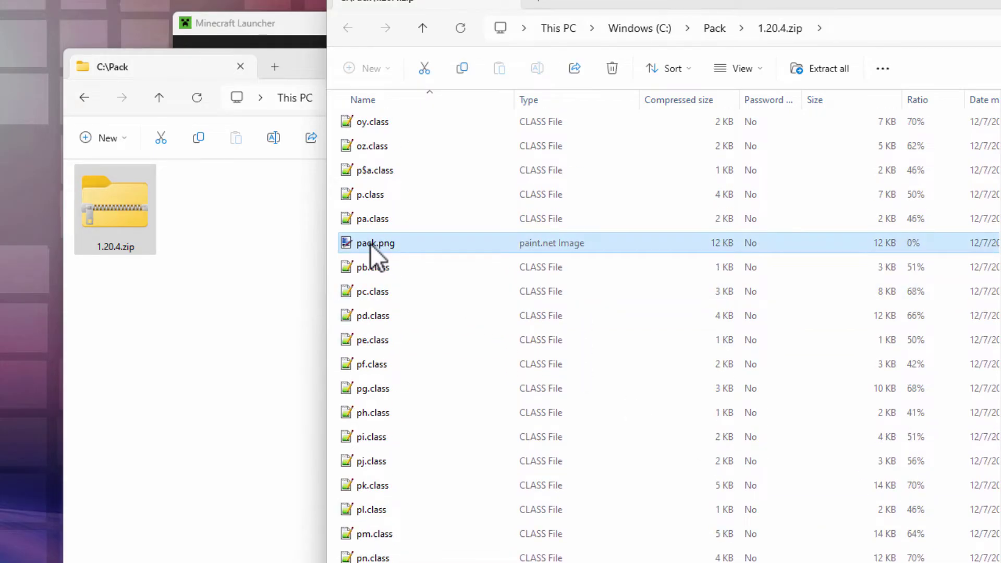
drag(370, 242, 144, 324)
click(178, 333)
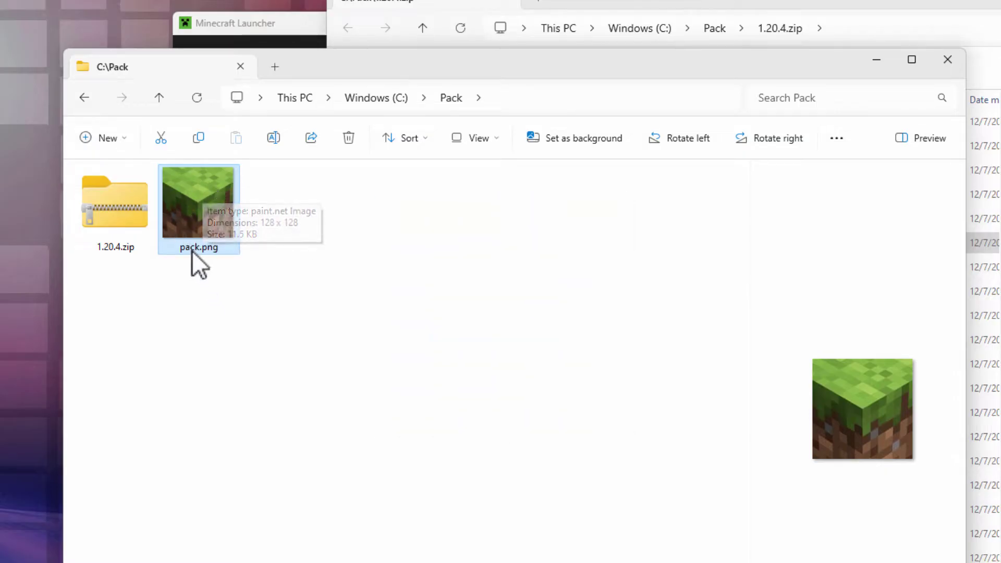
mouse_move(208, 195)
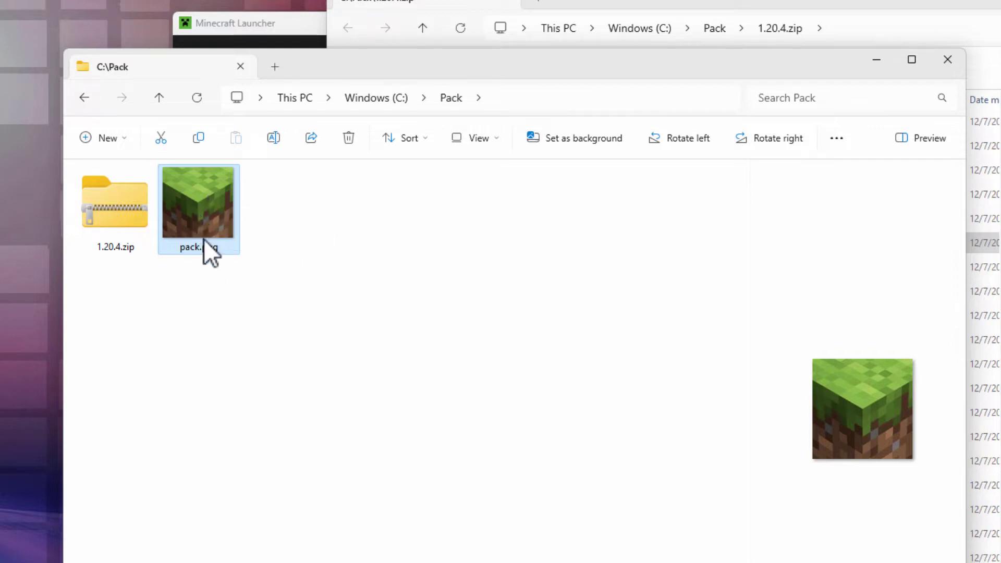
click(200, 281)
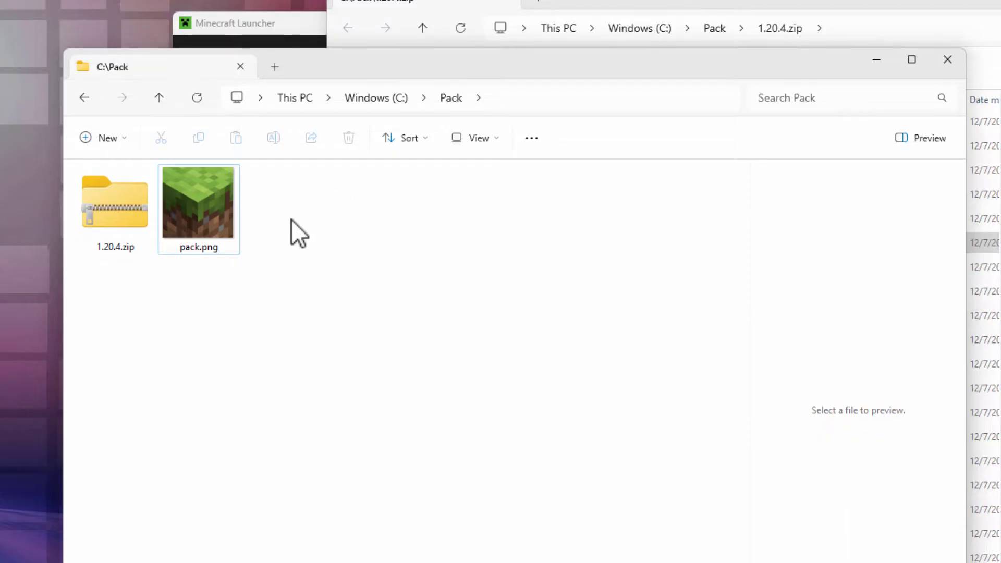
Step: Browse the archive to assets\minecraft\textures\gui\title and select minecraft.png
key(alt+Tab)
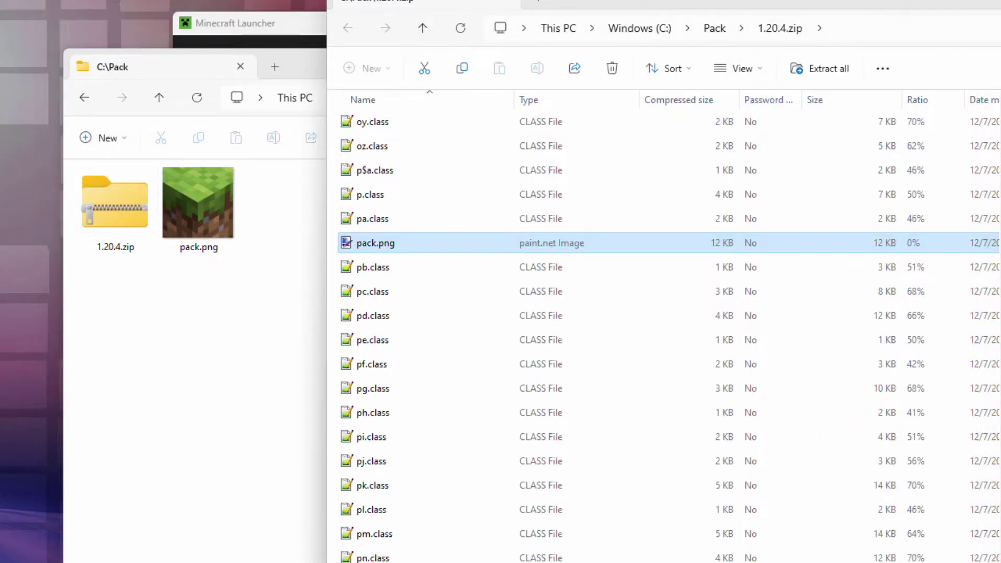
scroll(464, 192, up, 20)
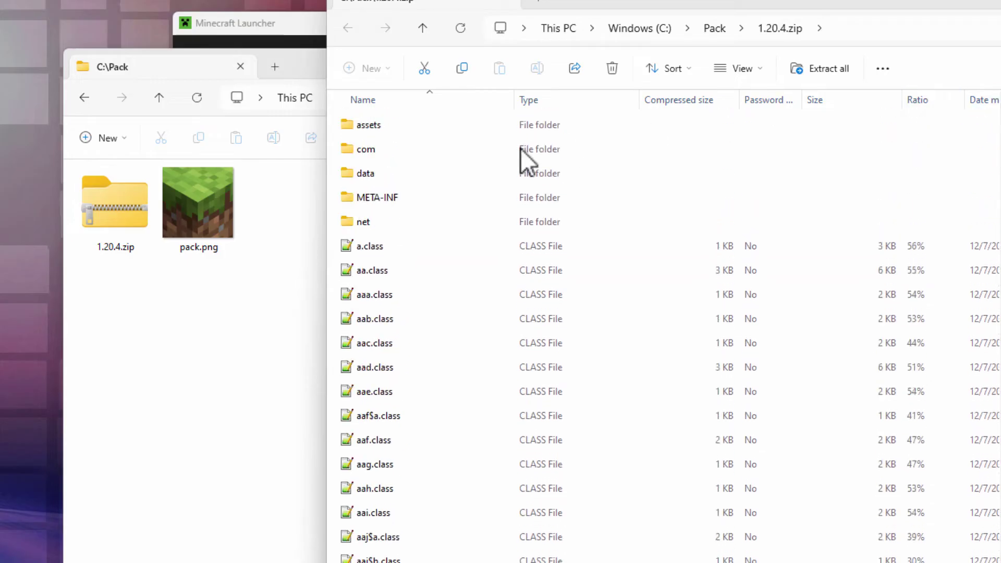
double_click(346, 124)
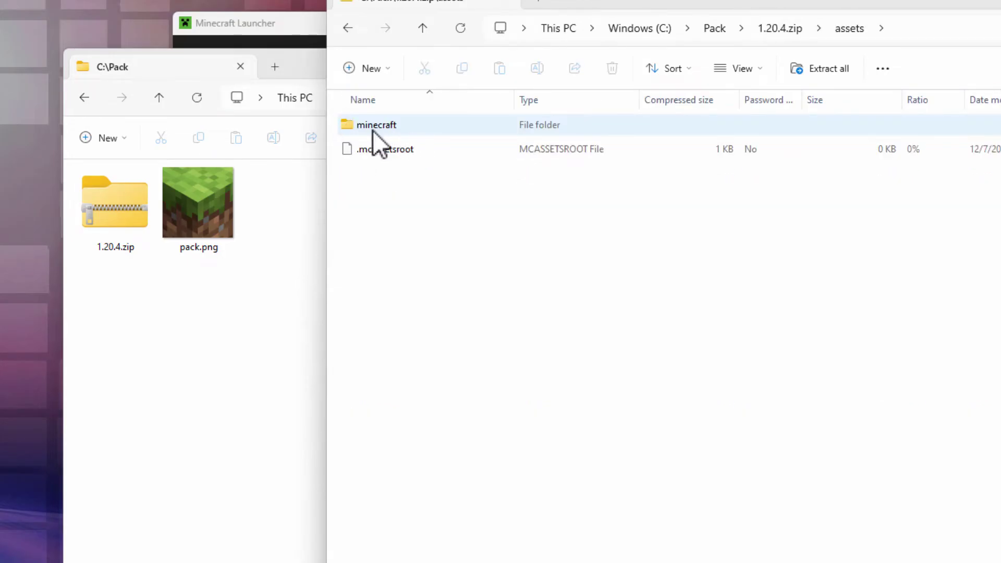
double_click(348, 125)
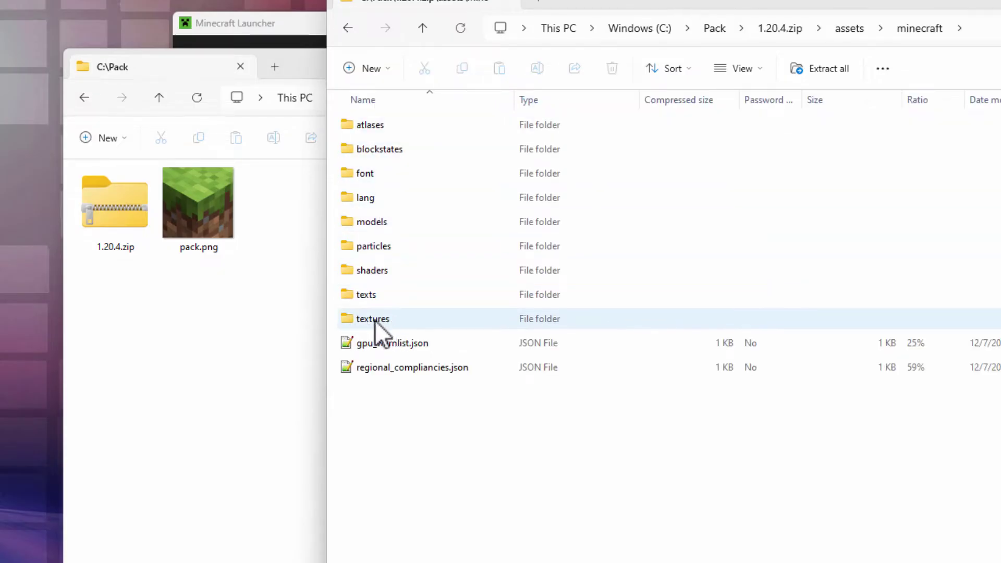
click(353, 321)
double_click(353, 321)
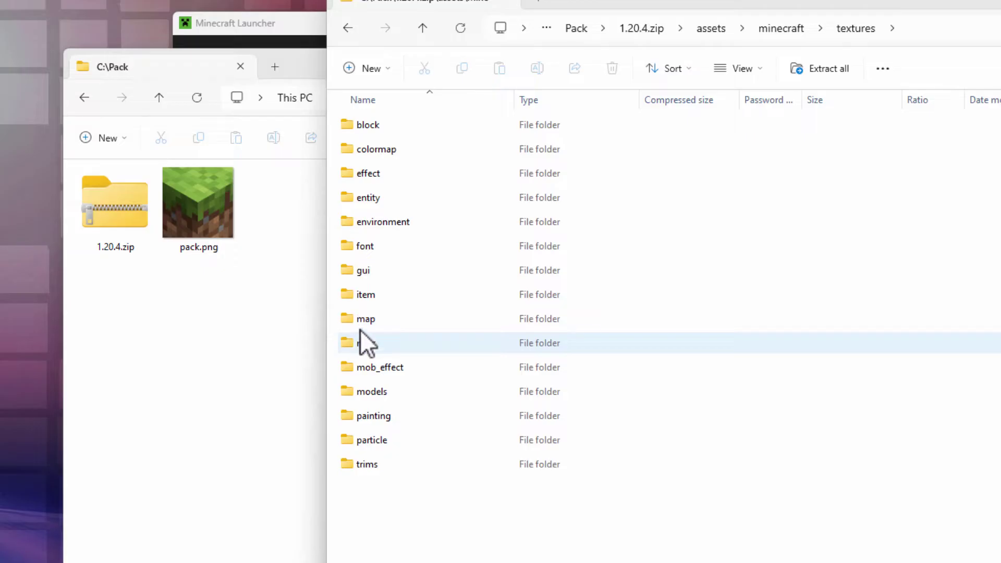
double_click(349, 271)
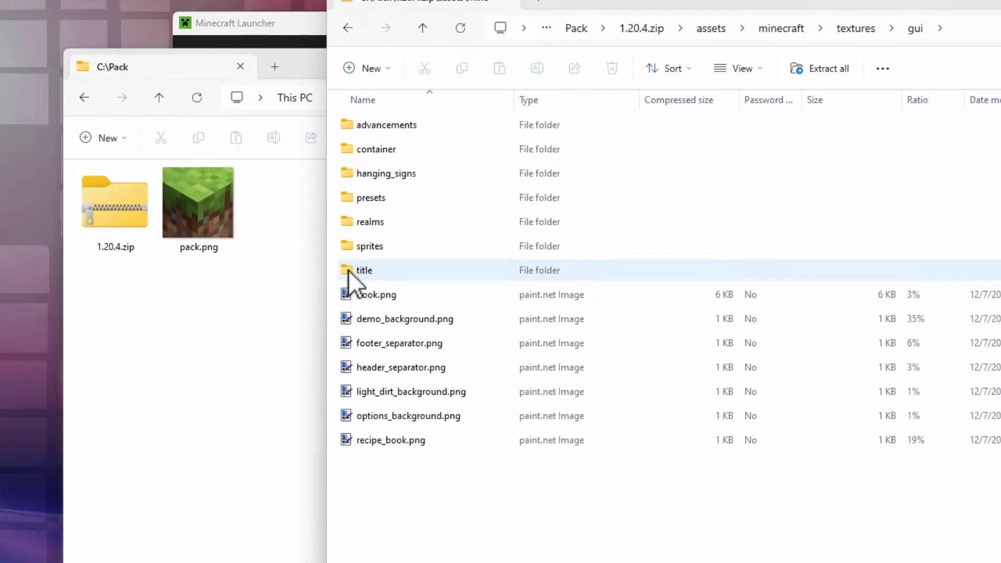
double_click(361, 271)
click(371, 248)
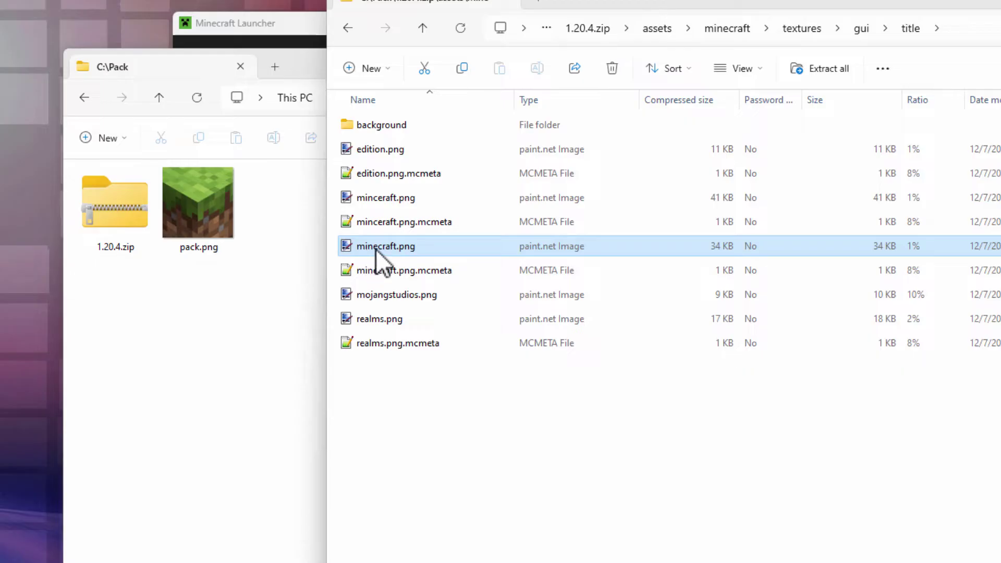
Step: Copy minecraft.png from the archive into C:\Pack and rearrange the two Explorer windows
drag(376, 249, 194, 349)
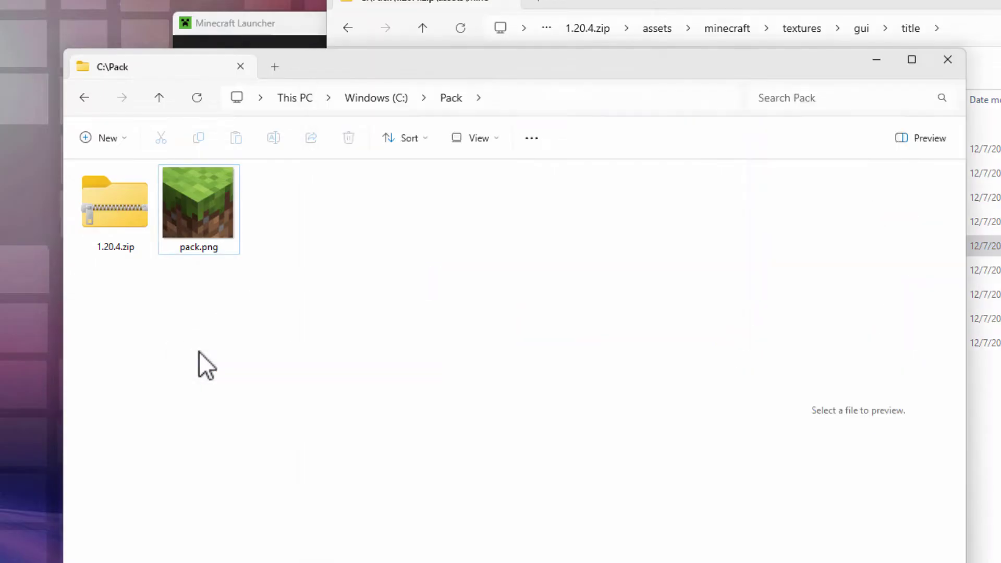
key(ctrl+v)
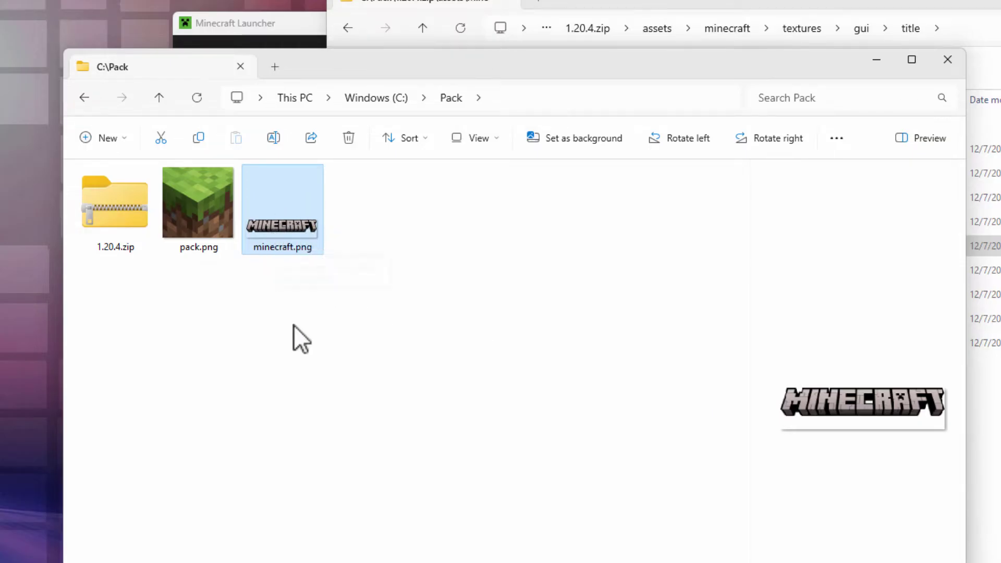
click(691, 16)
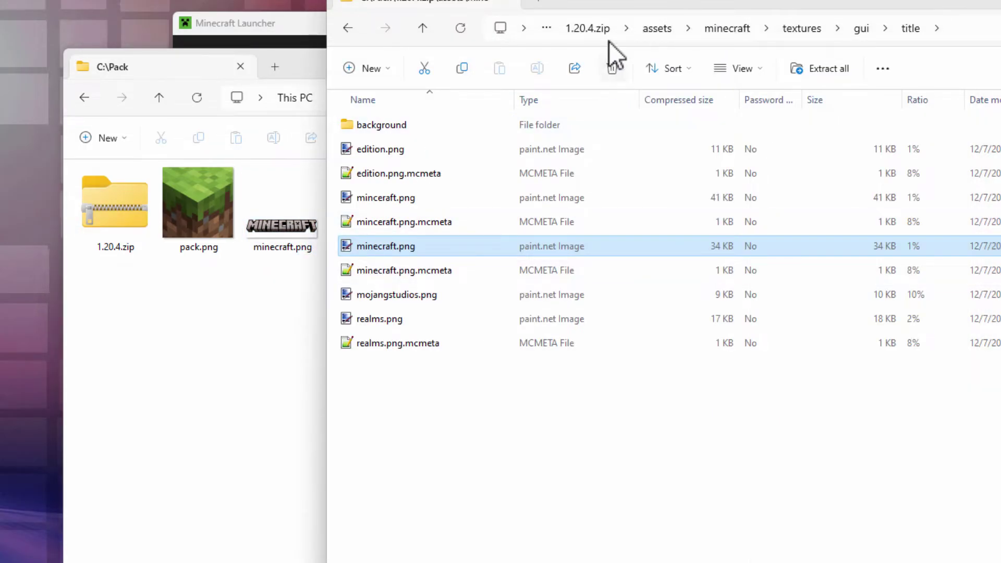
drag(610, 24, 565, 17)
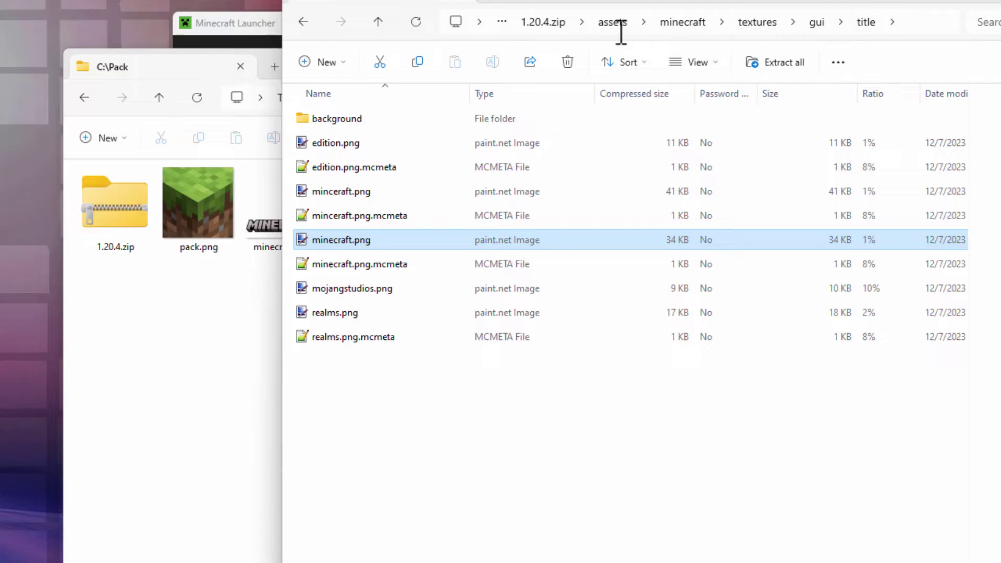
click(170, 357)
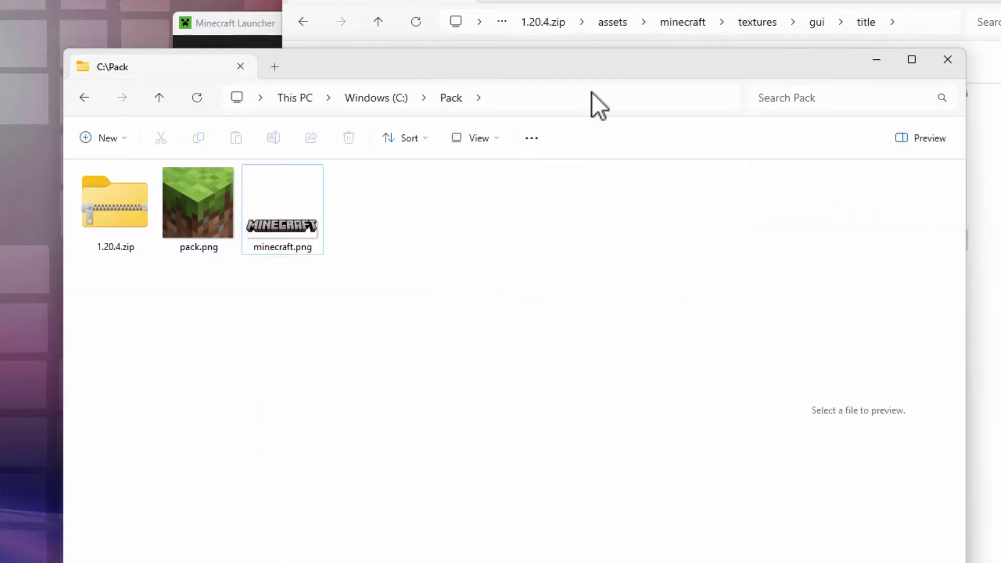
Step: Create an assets folder in C:\Pack and open it
drag(634, 66, 820, 71)
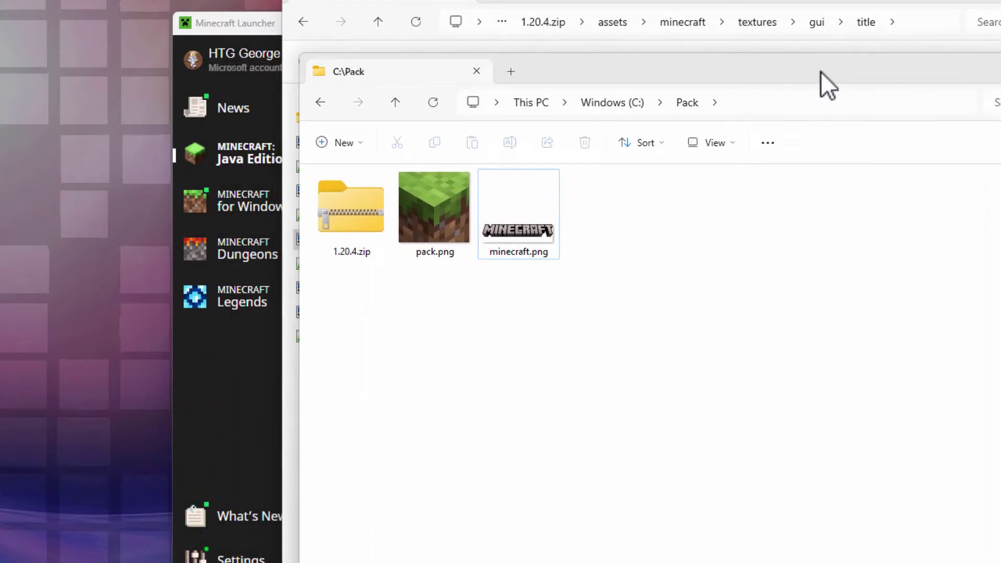
click(351, 142)
click(356, 175)
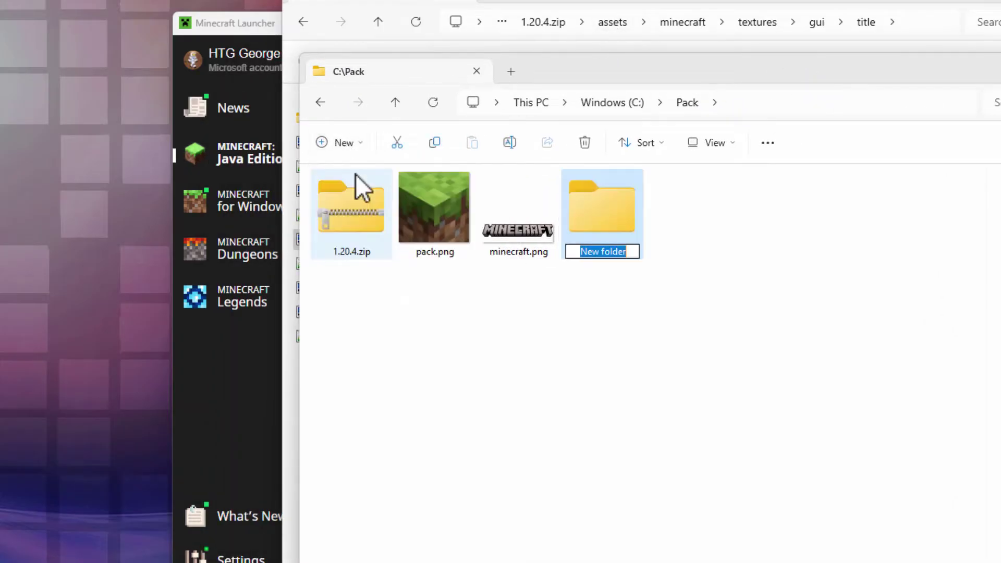
text(assets)
key(Return)
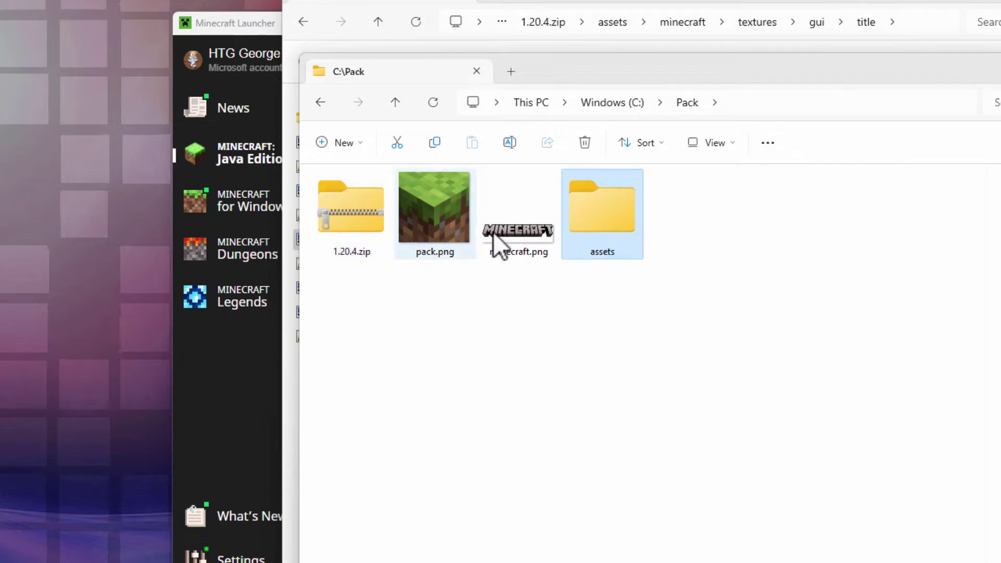
double_click(621, 204)
Step: Create a minecraft folder inside assets, then a textures folder inside minecraft
click(351, 142)
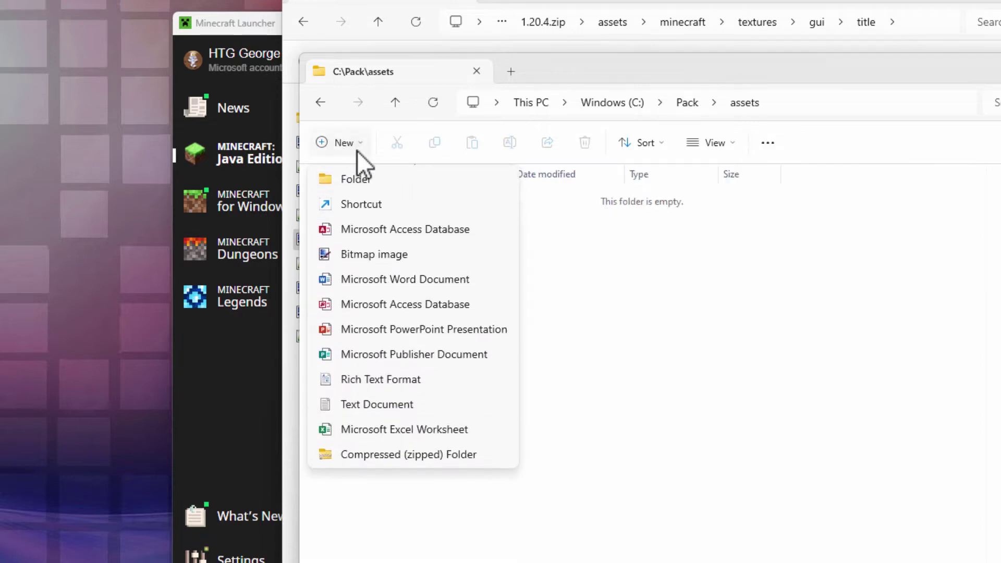
click(359, 178)
text(minecraft)
key(Return)
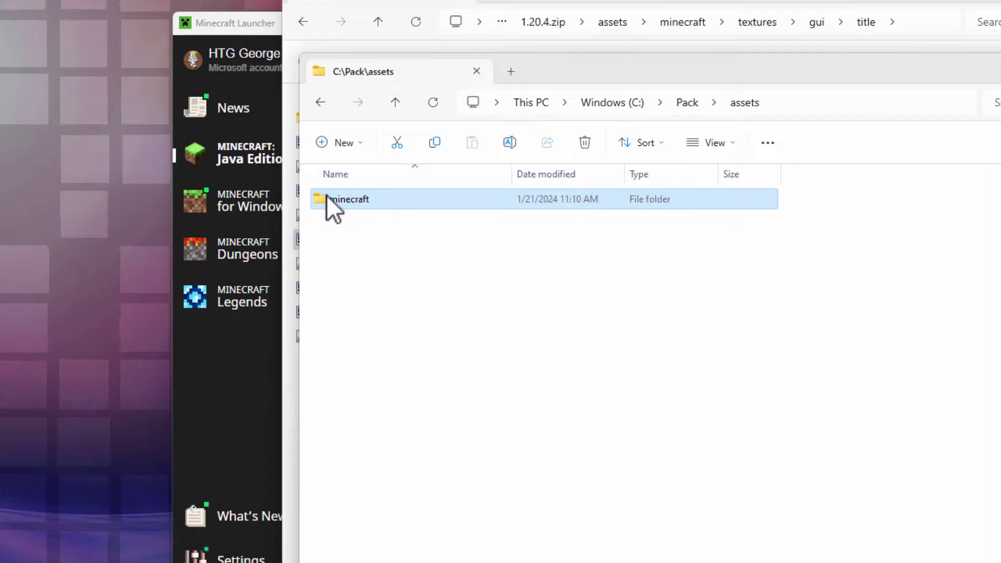
double_click(326, 197)
click(344, 143)
click(347, 175)
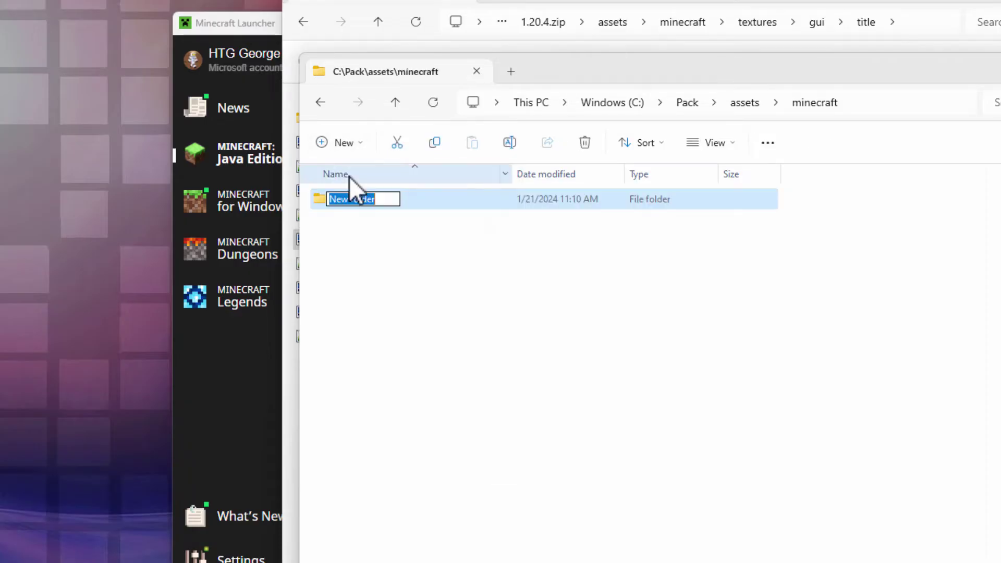
text(textures)
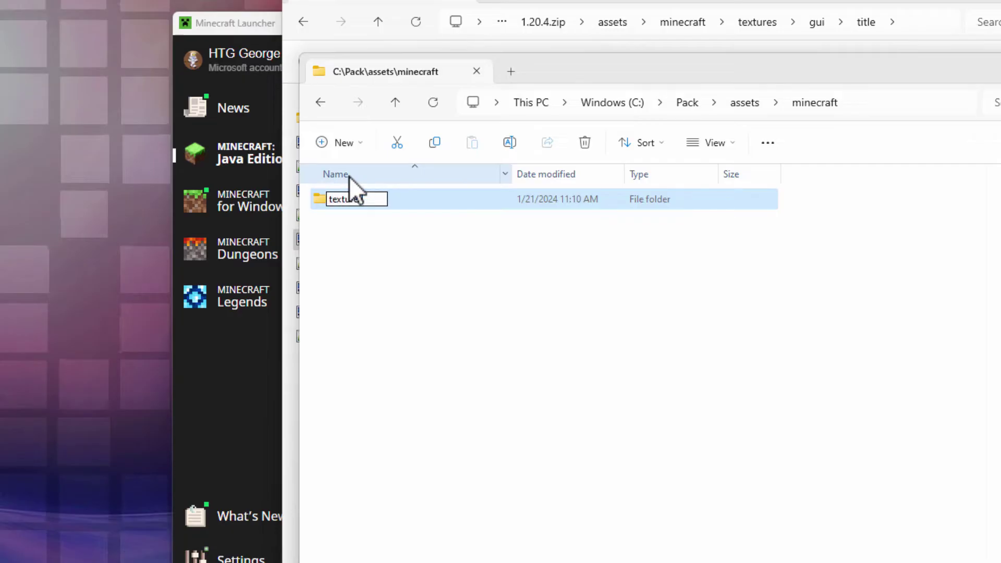
key(Return)
double_click(337, 197)
Step: Create a gui folder inside textures, then a title folder inside gui
click(344, 143)
click(348, 175)
text(g)
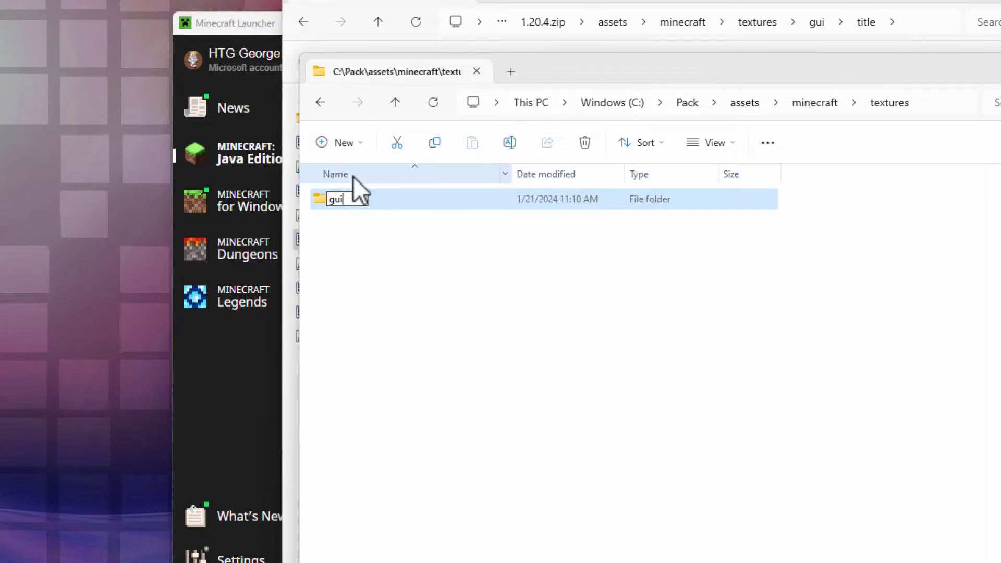
text(ui)
key(Return)
double_click(324, 201)
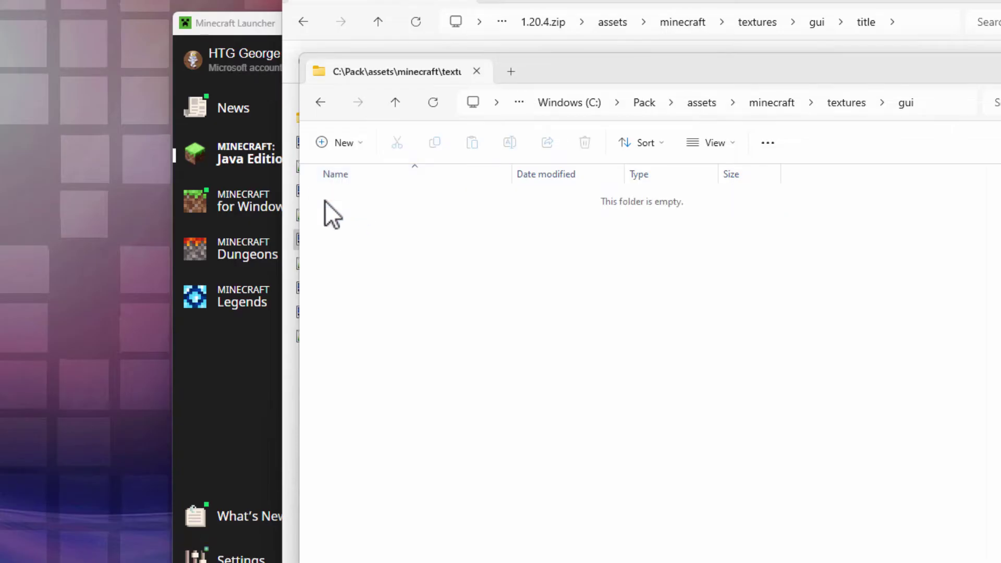
click(346, 146)
click(353, 177)
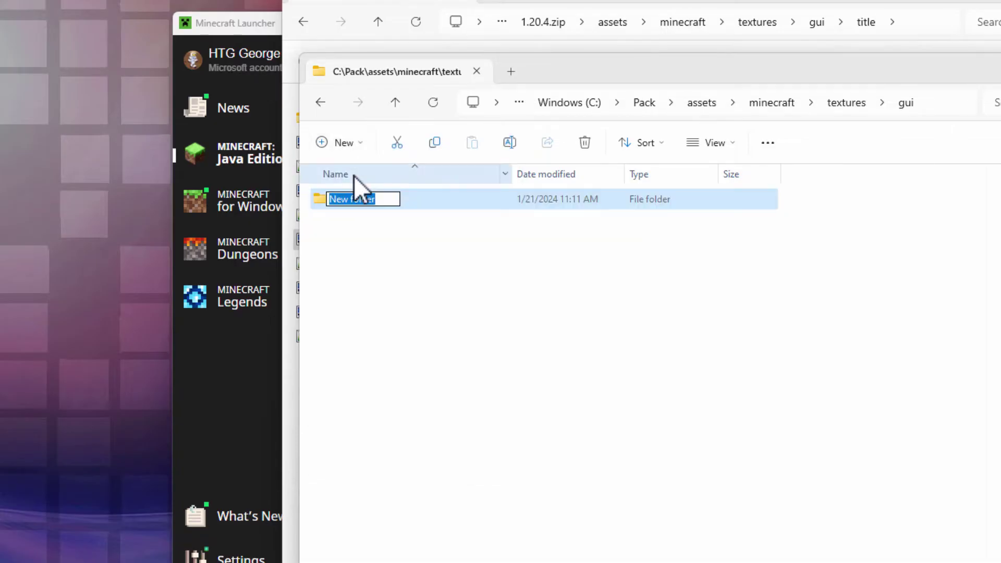
text(title)
key(Return)
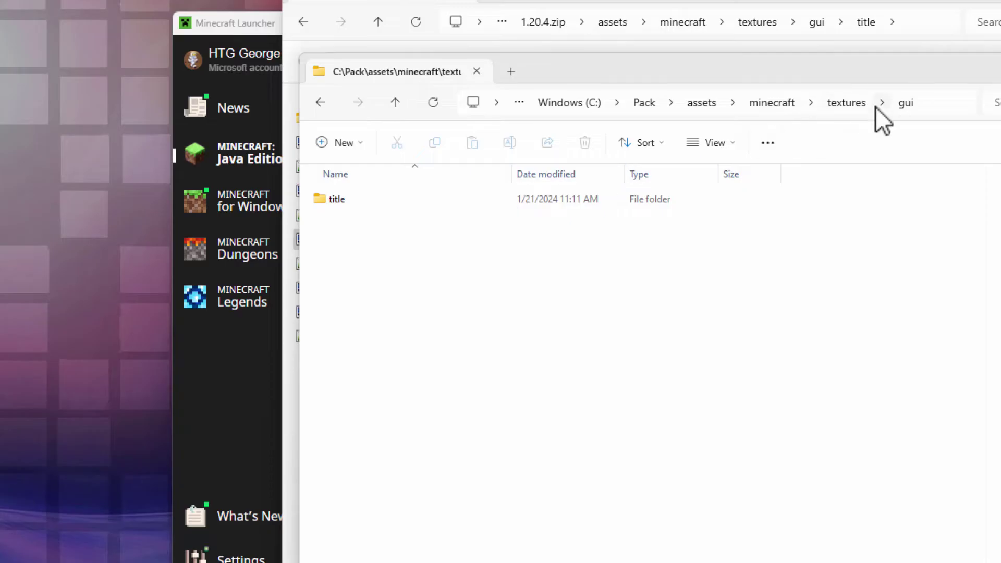
Step: Open the C:\Pack copy of minecraft.png with Adobe Photoshop Elements 2024
click(643, 103)
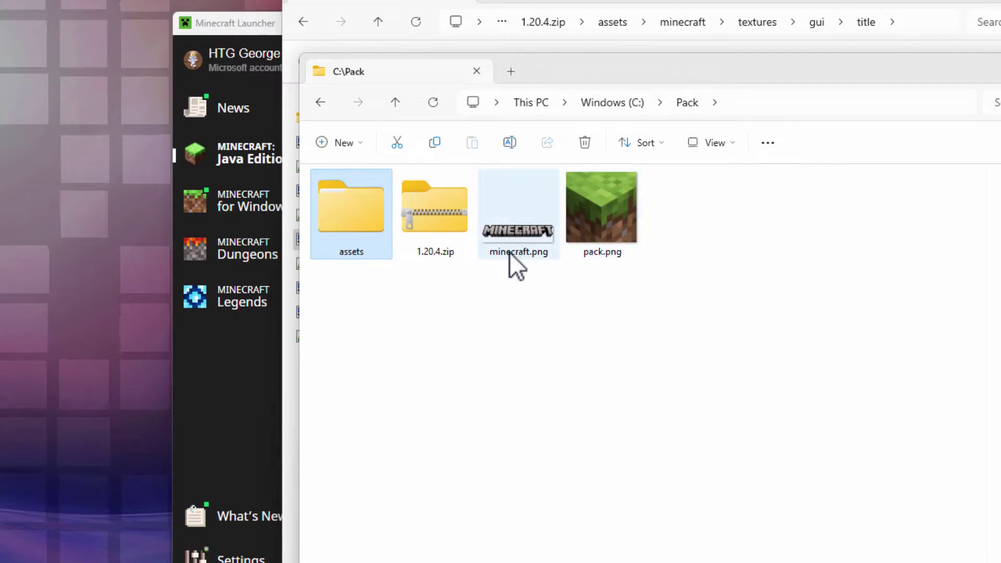
mouse_move(508, 246)
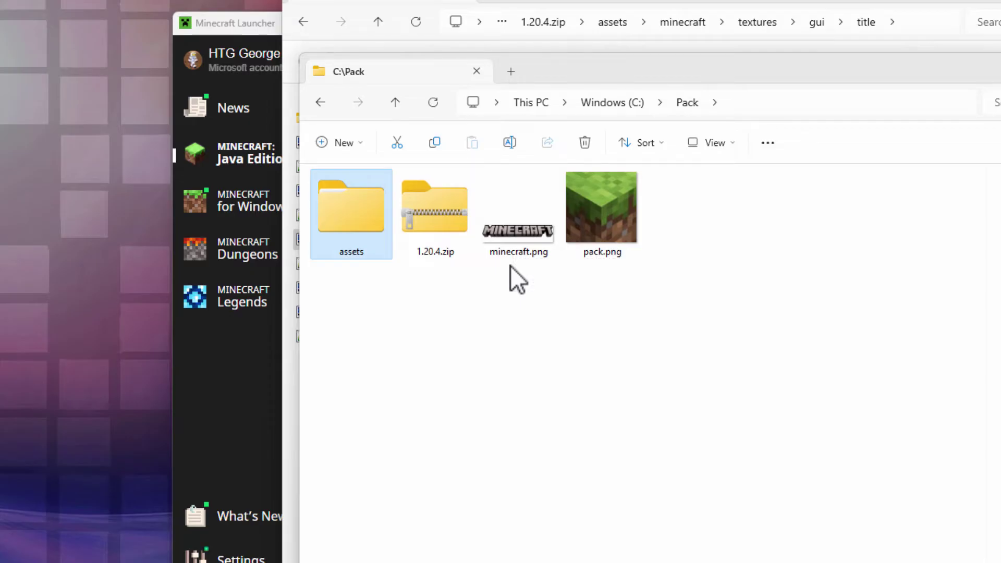
right_click(504, 233)
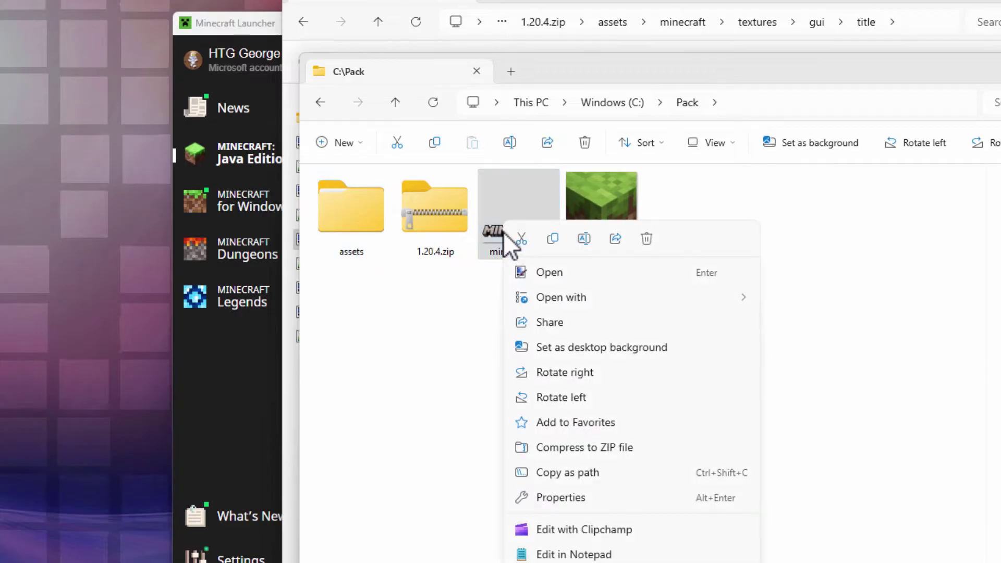
mouse_move(583, 298)
click(865, 348)
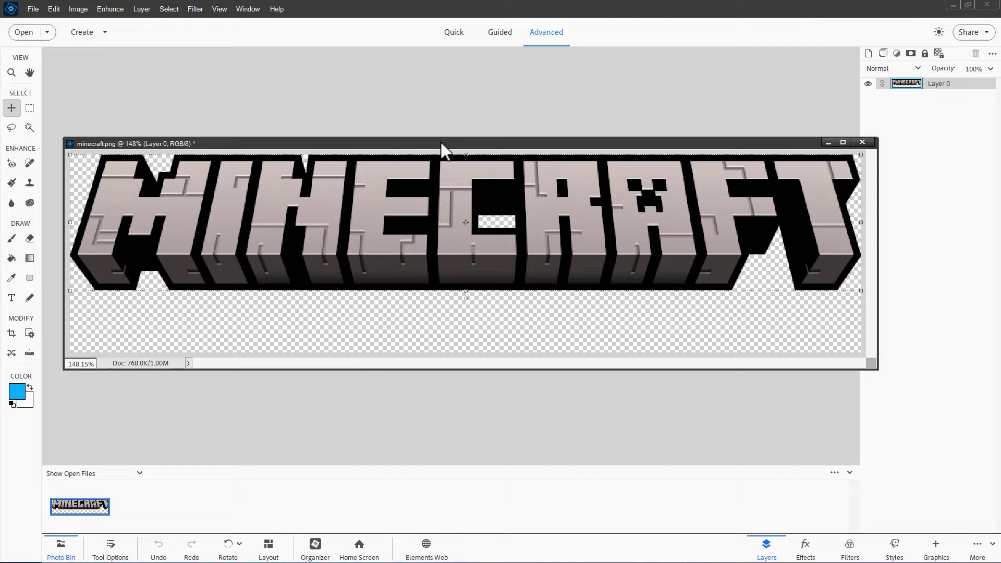
Step: Select the M's grey face with the Magic Wand and fill it blue with the Paint Bucket
drag(439, 142, 450, 140)
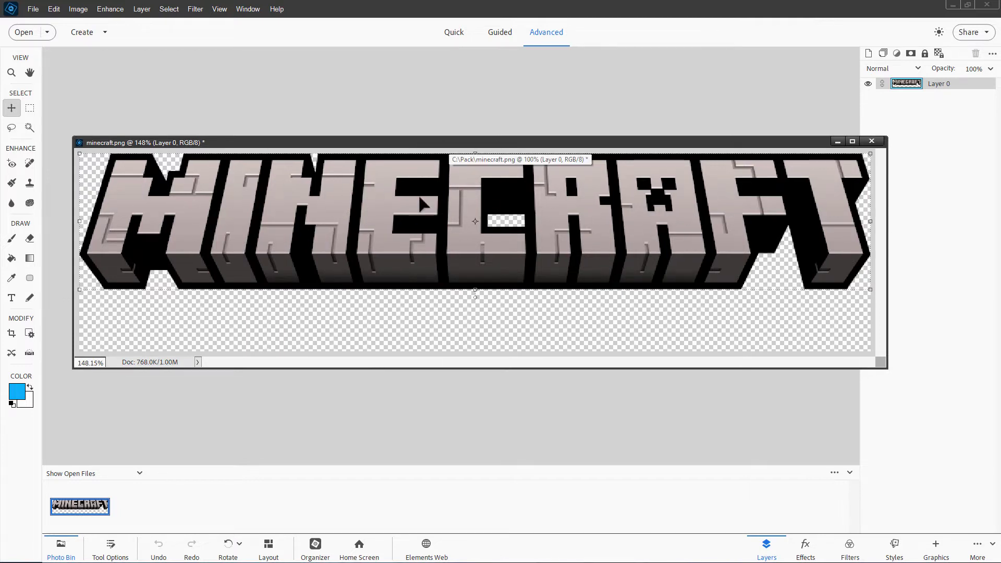
click(30, 127)
click(201, 218)
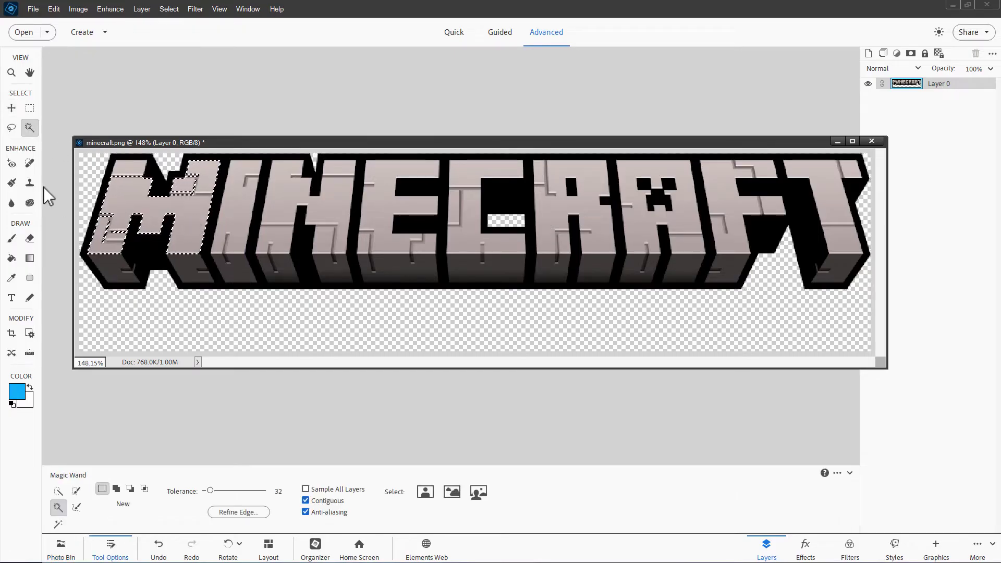
click(11, 258)
click(120, 208)
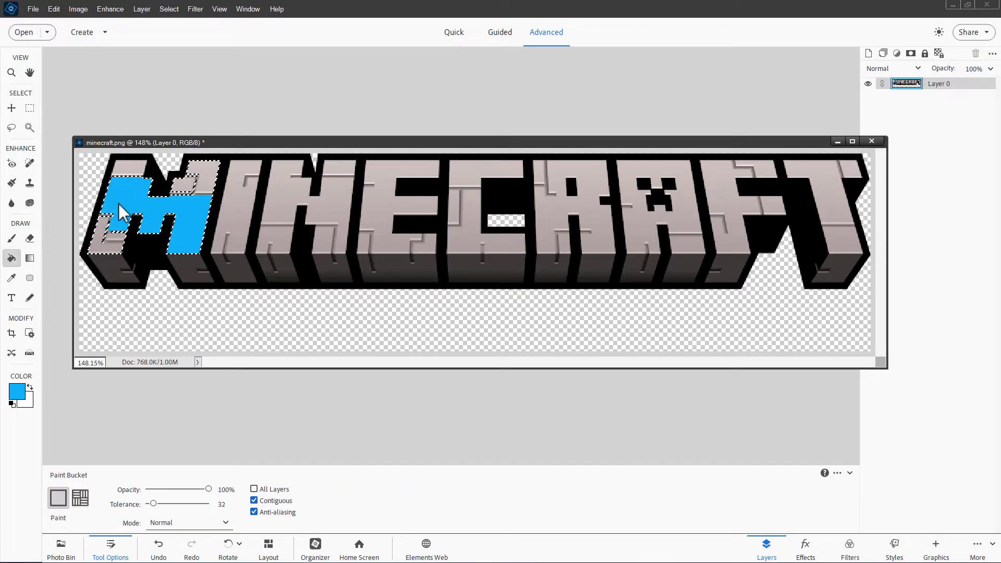
click(204, 176)
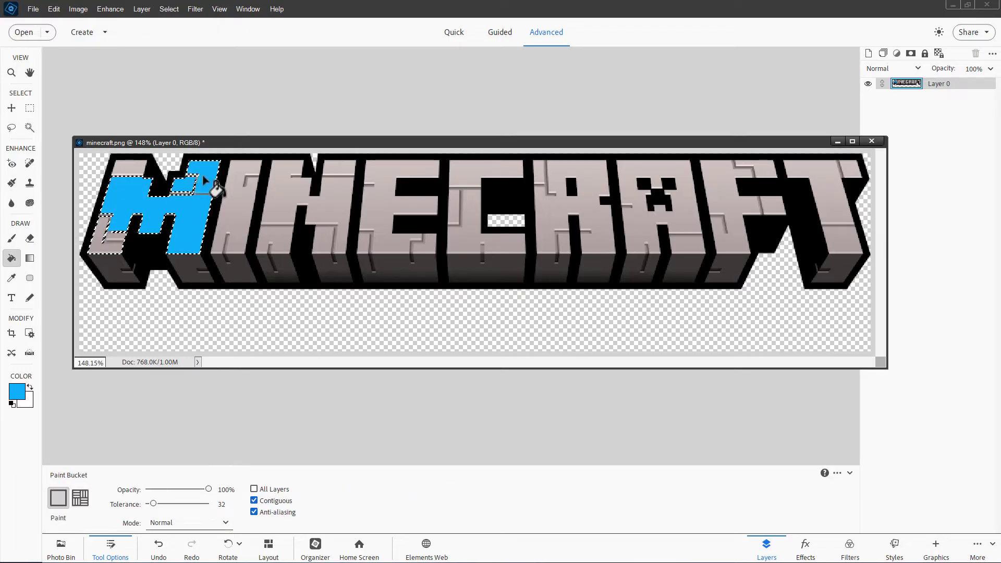
click(131, 170)
key(ctrl+d)
Step: Fill the grey faces of the I, N, E and C blue
click(235, 198)
click(289, 219)
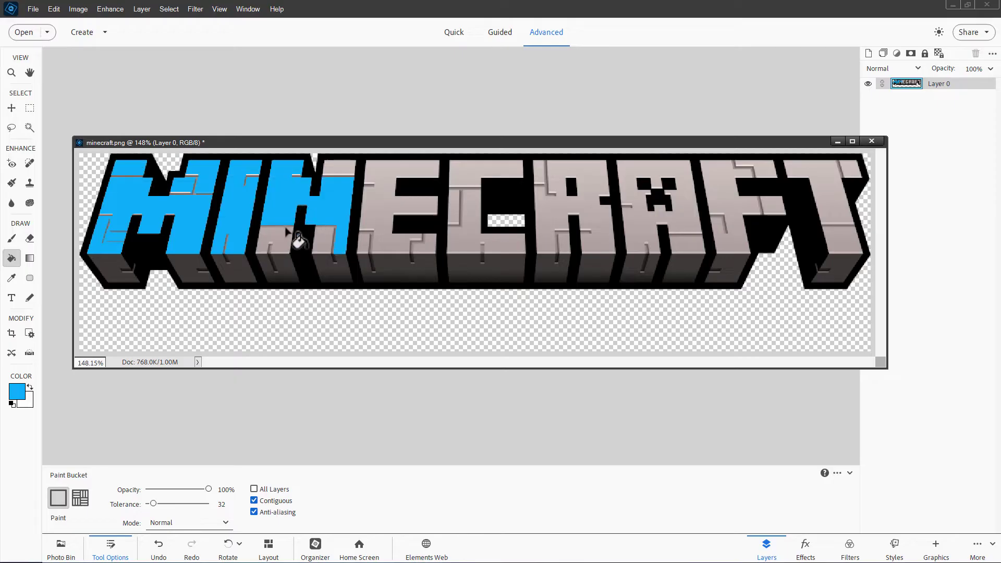
click(320, 242)
click(433, 249)
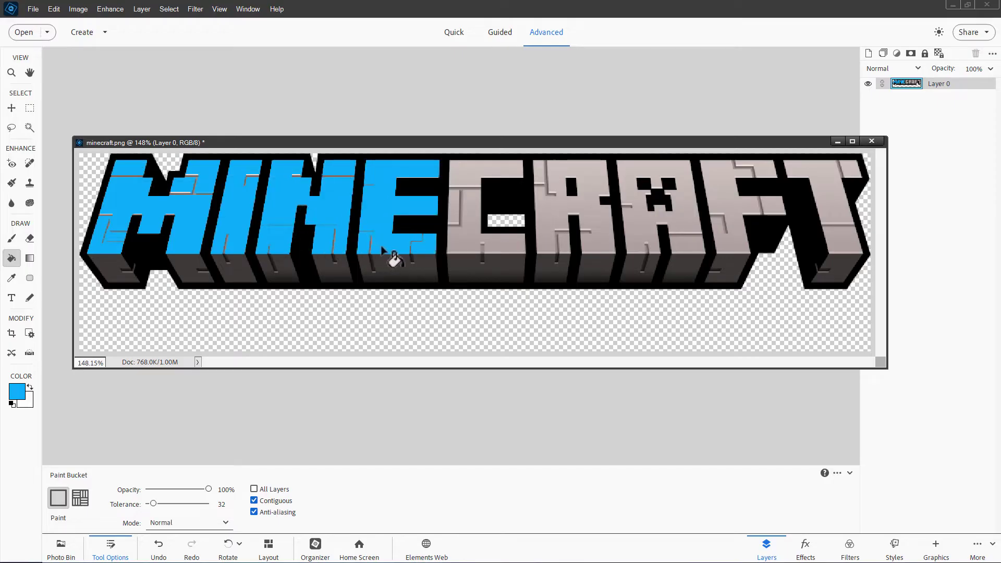
click(470, 246)
click(475, 188)
Step: Fill the grey faces of the R, A, F and T blue
click(573, 230)
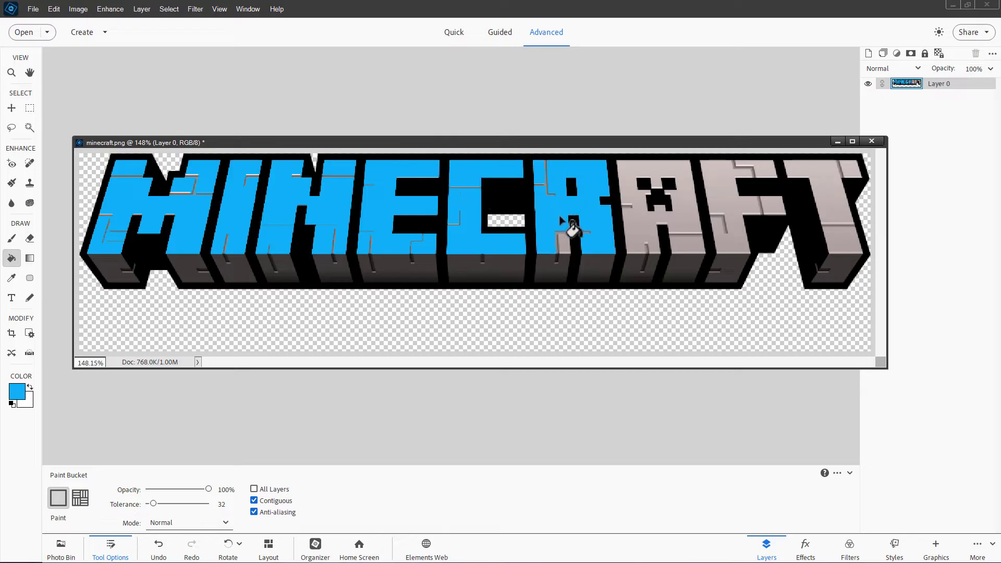
click(680, 189)
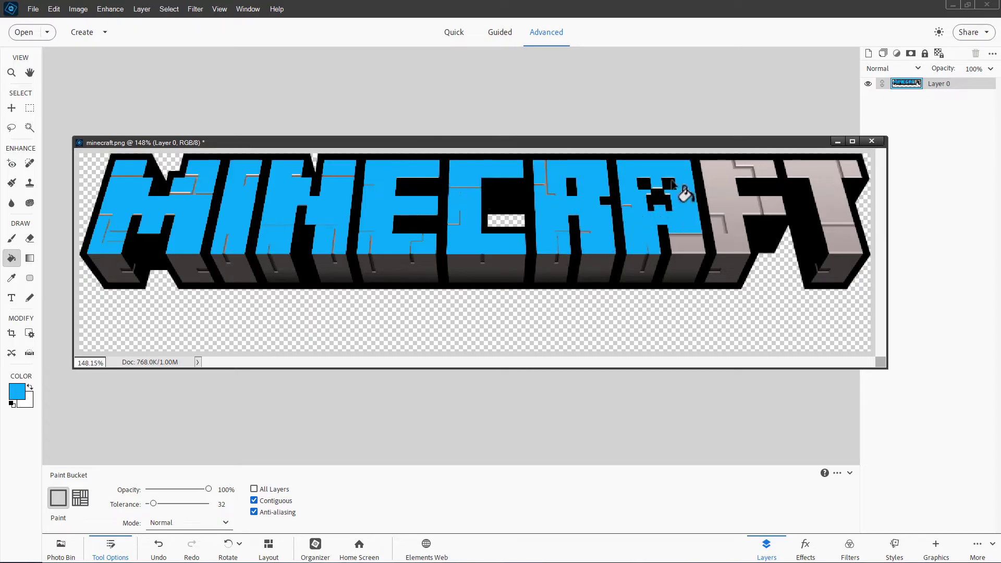
click(689, 243)
click(735, 216)
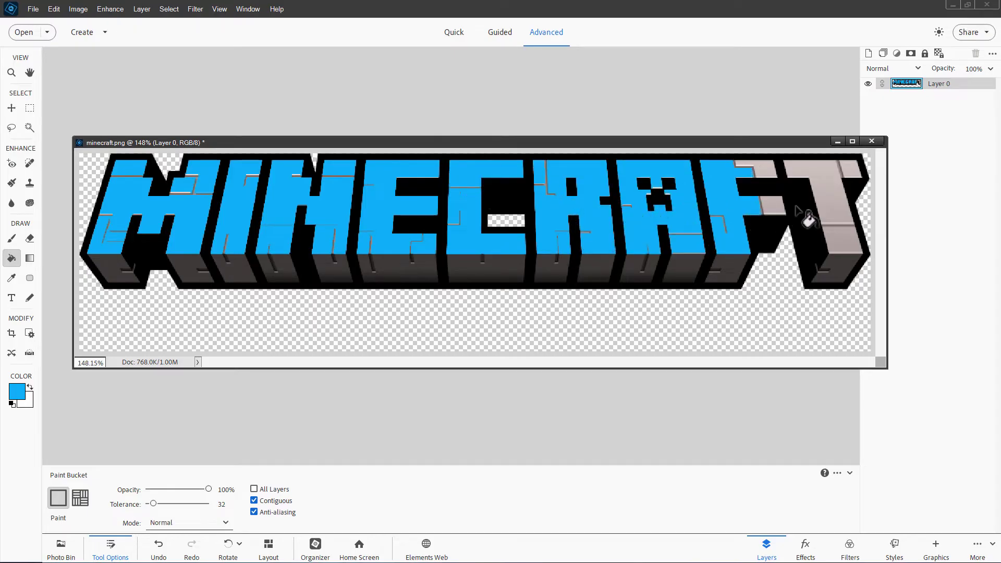
click(768, 172)
click(825, 179)
click(857, 164)
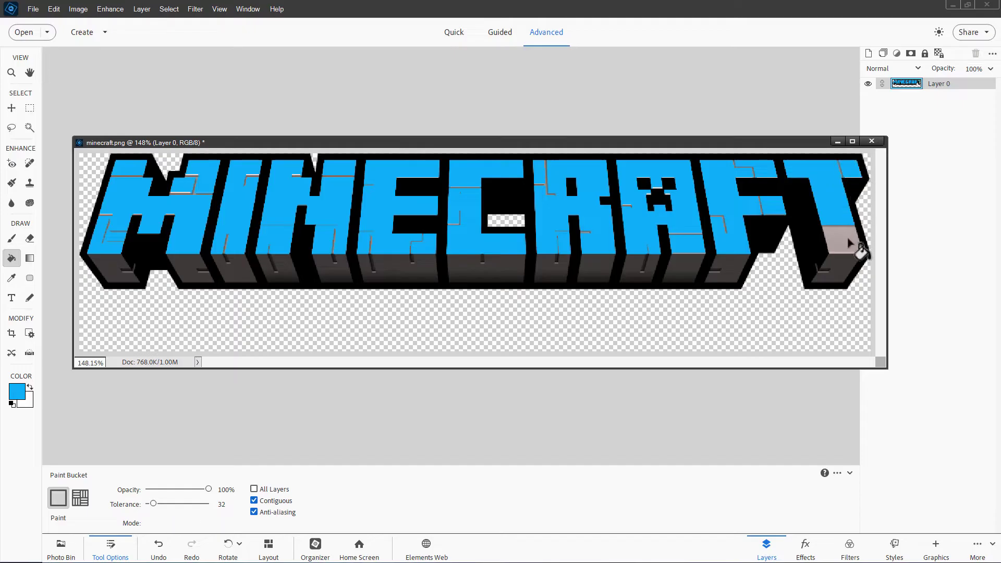
click(850, 242)
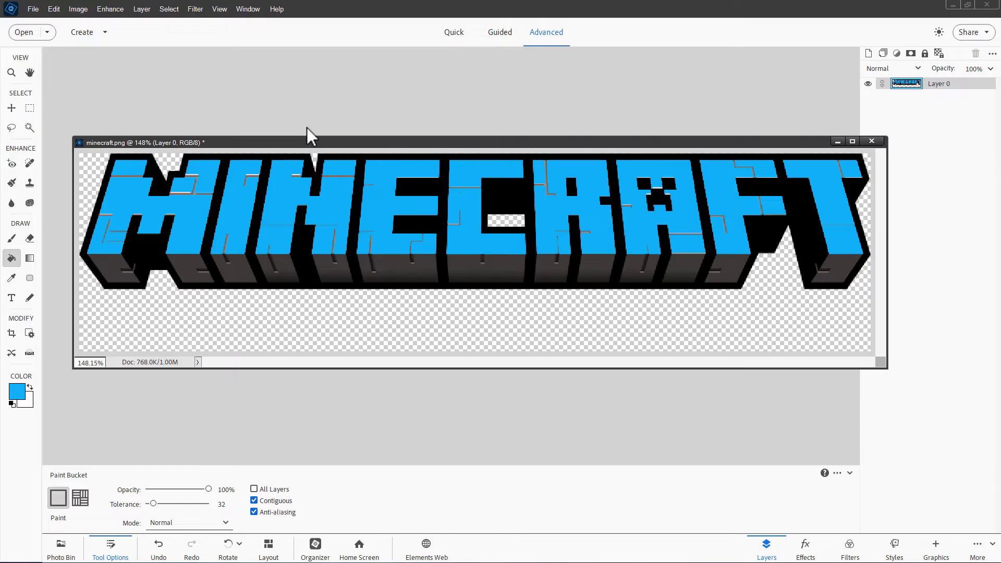
Step: Revert to the original grey logo, add empty Layer 1, and hide the logo layer
click(54, 9)
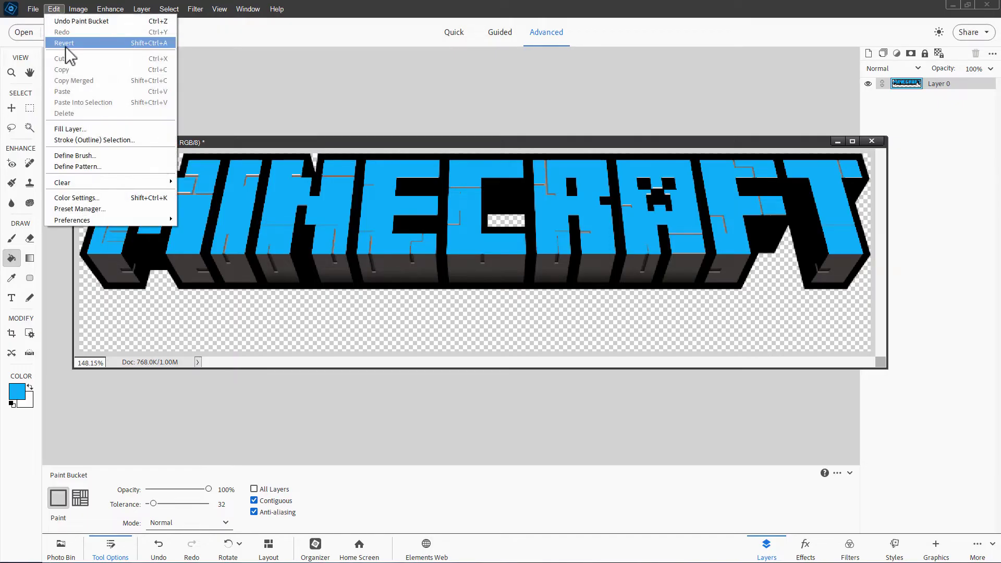
click(63, 42)
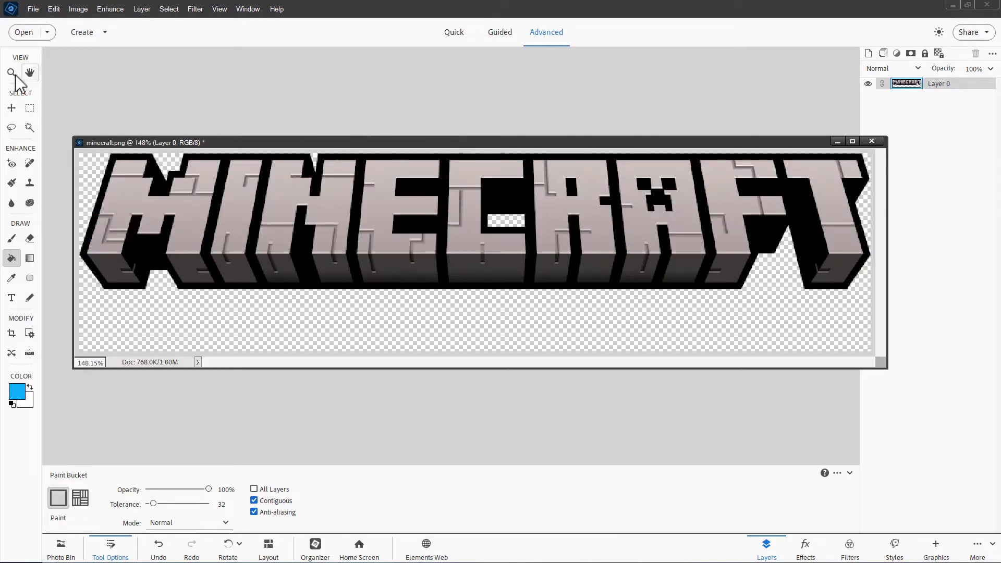
click(12, 108)
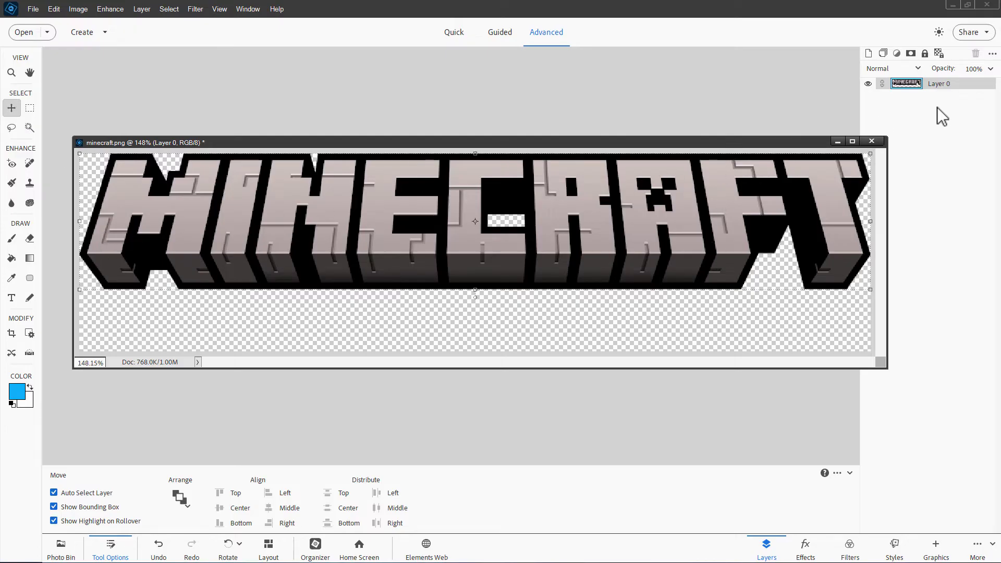
click(868, 55)
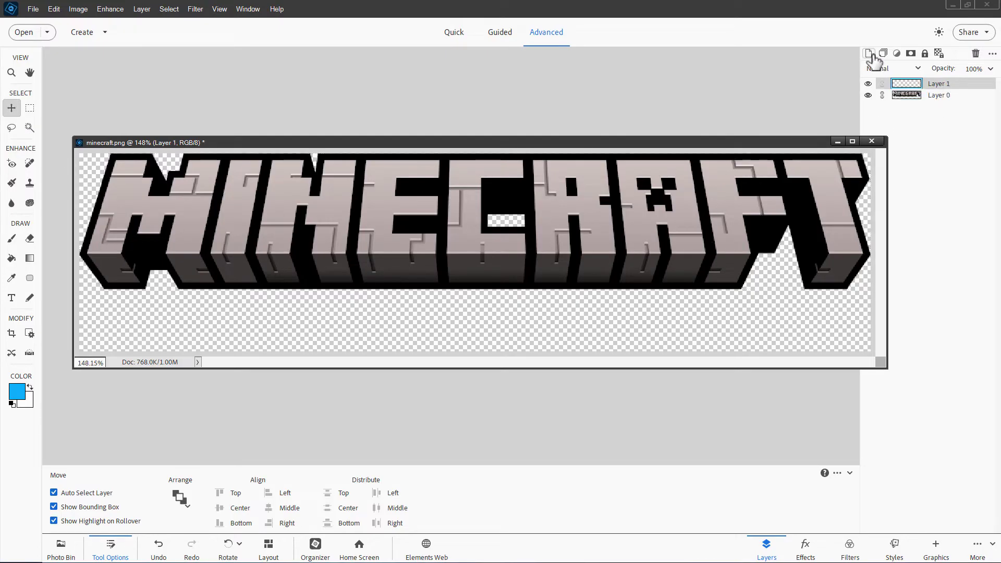
click(868, 95)
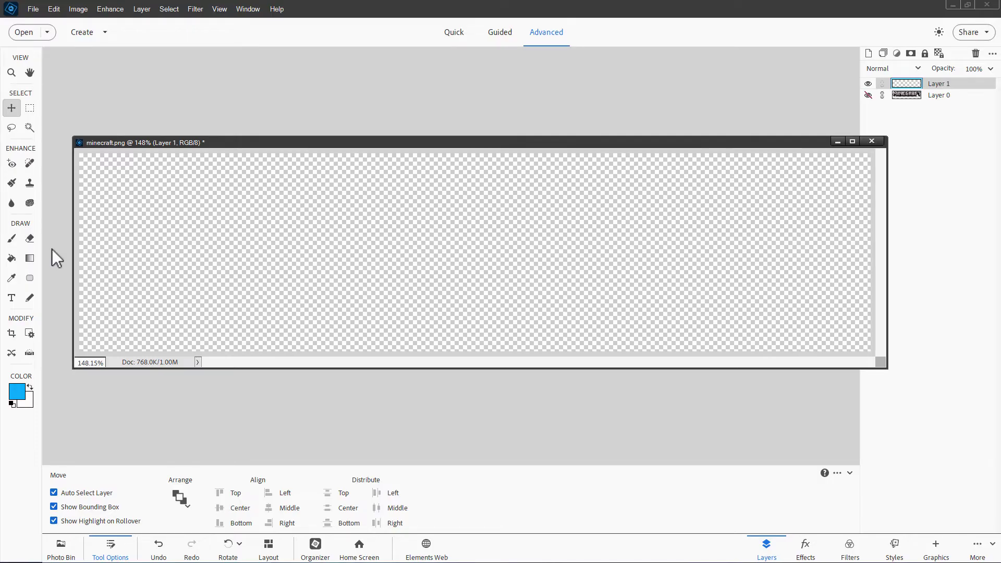
Step: Place Lorem Ipsum placeholder text on the canvas and position it
click(11, 298)
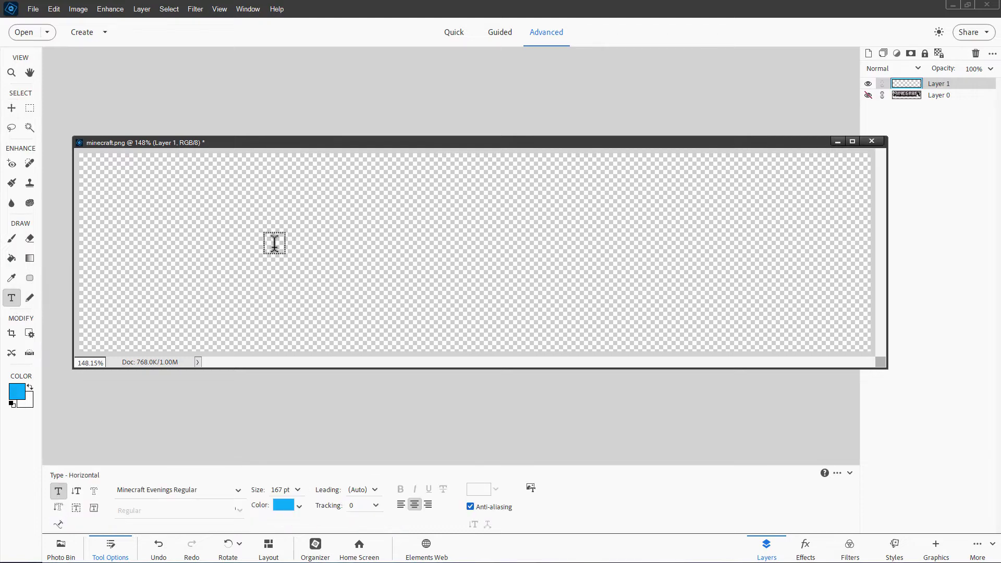
click(309, 239)
key(ctrl+Return)
key(v)
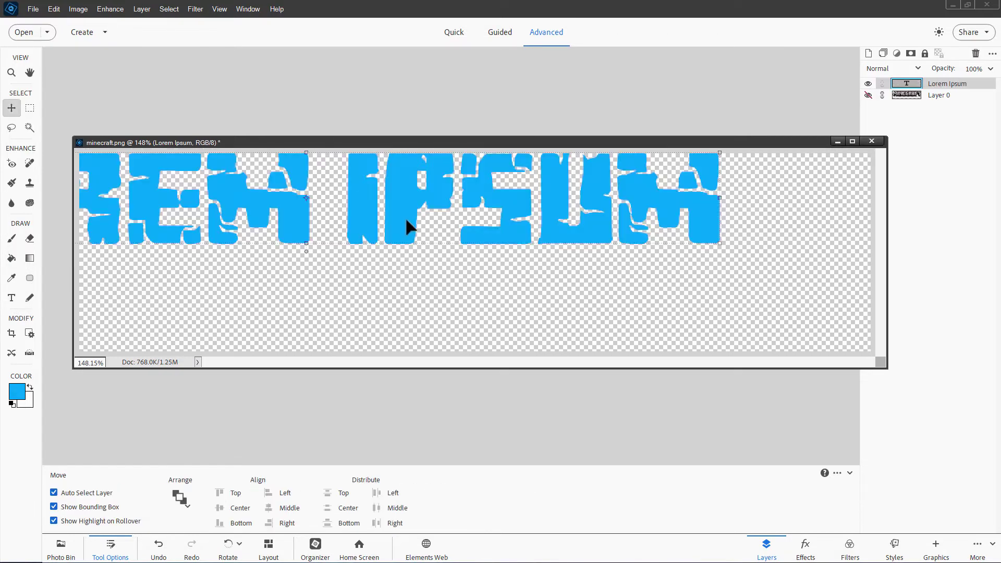
drag(407, 223, 583, 272)
drag(512, 273, 490, 272)
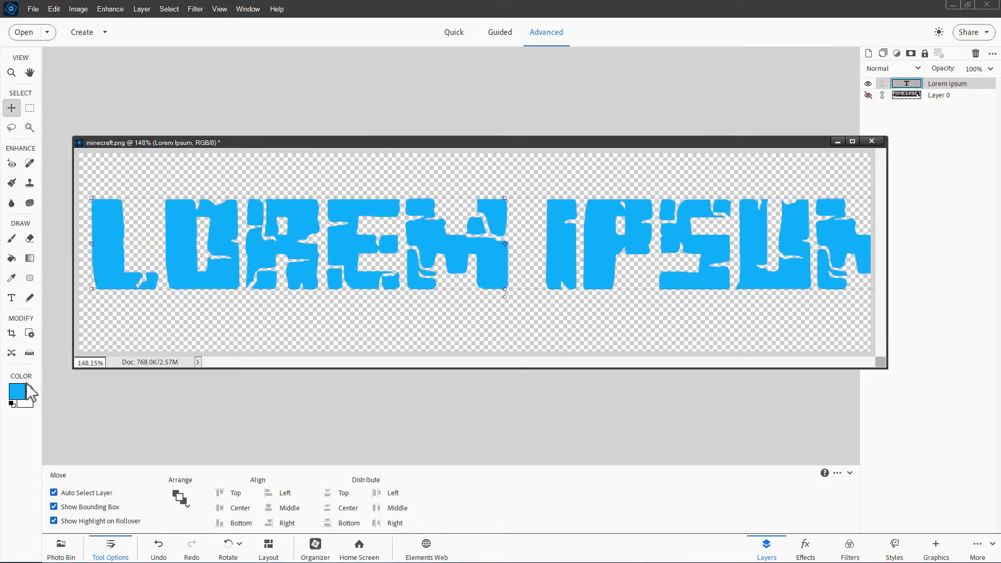
Step: Change the placeholder to HTG GEORGE and move it to the top of the canvas
double_click(303, 252)
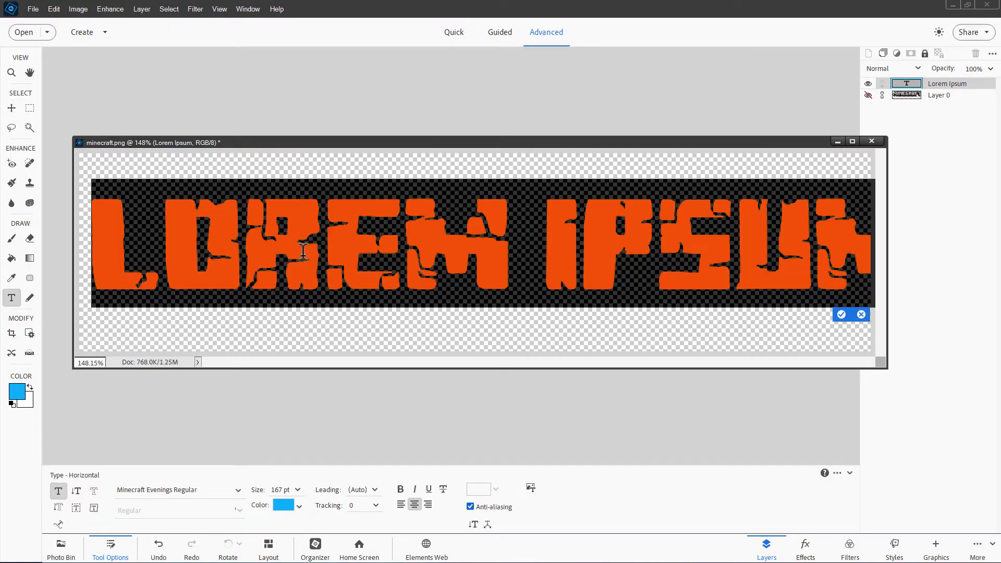
text(HTG GE)
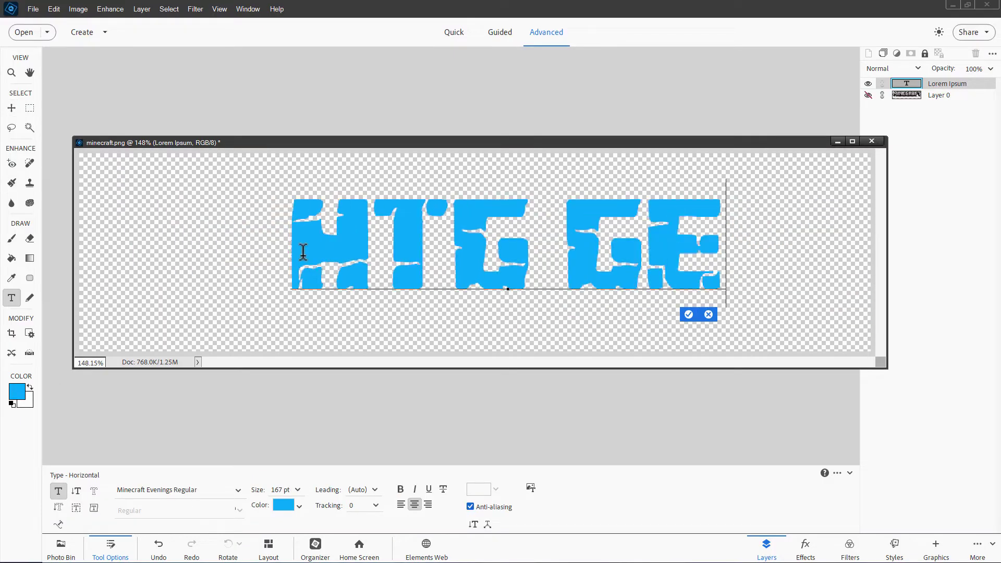
text(ORGE)
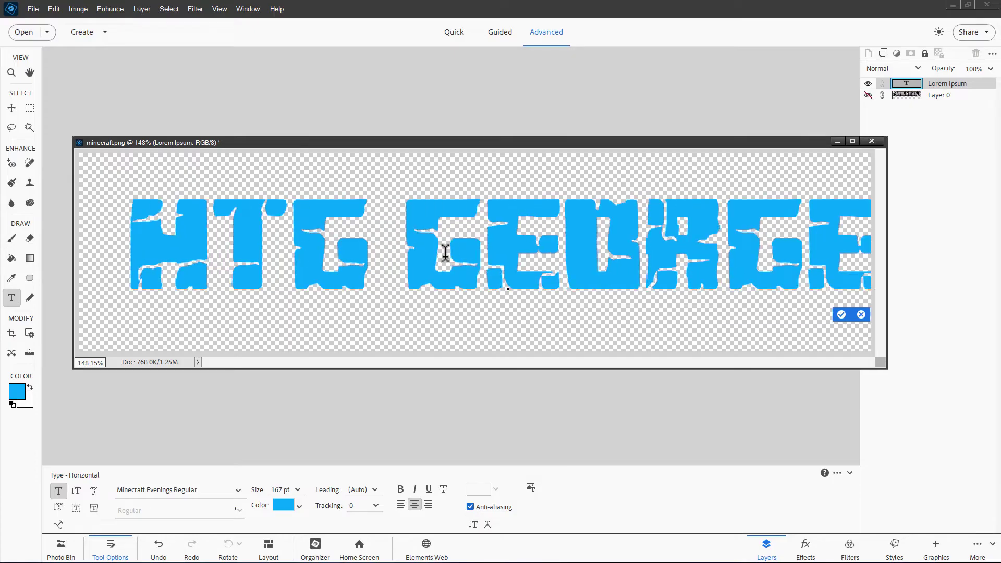
click(841, 314)
key(v)
drag(699, 275, 637, 320)
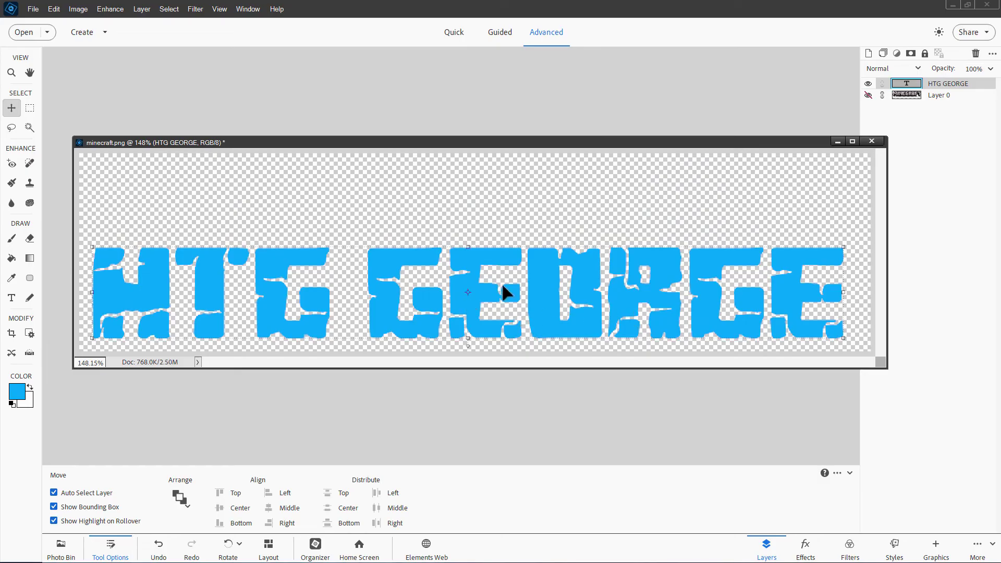
drag(536, 317, 553, 241)
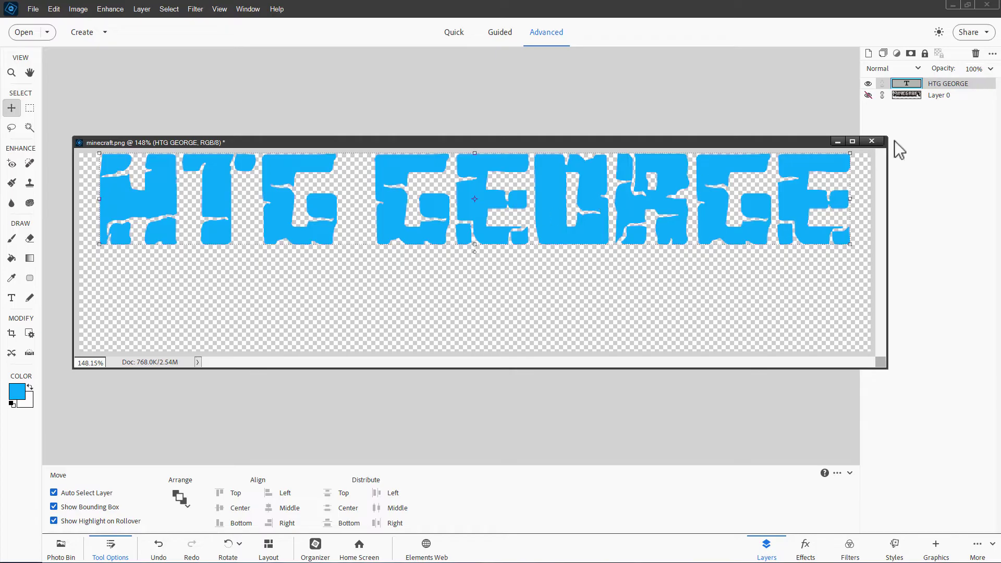
Step: Simplify the HTG GEORGE layer and apply a perspective distortion narrowing its top edge
right_click(937, 85)
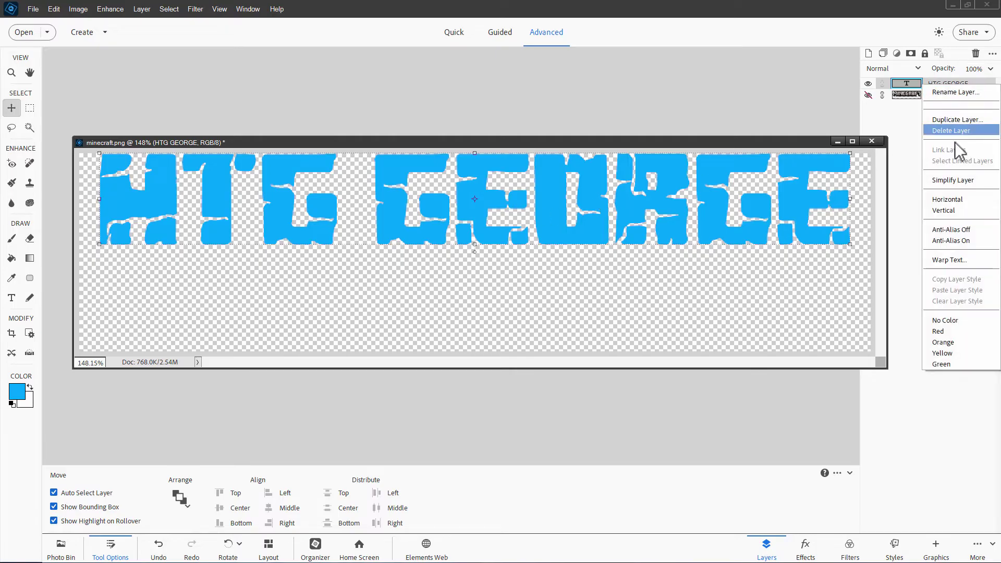
click(952, 180)
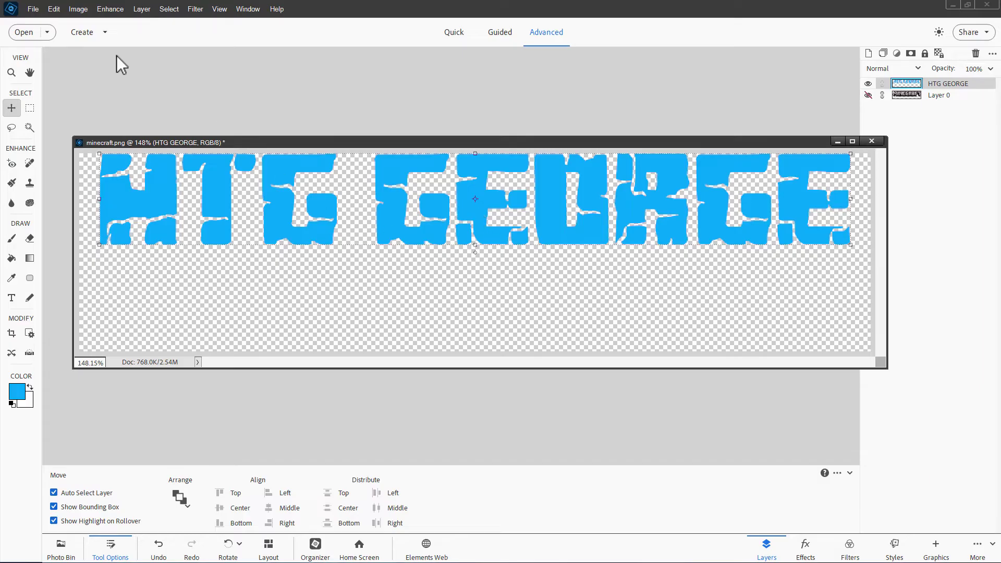
click(78, 9)
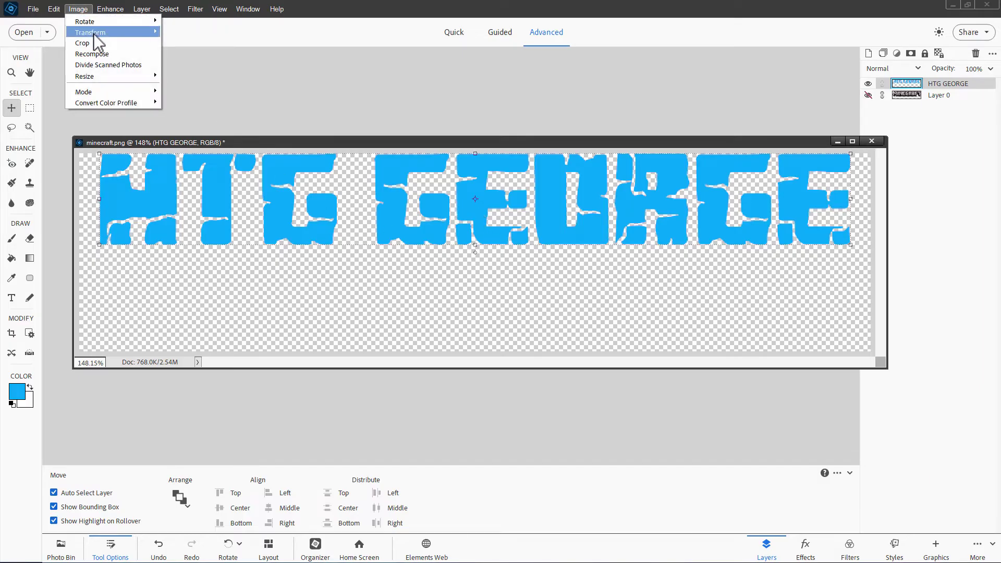
mouse_move(94, 35)
click(186, 65)
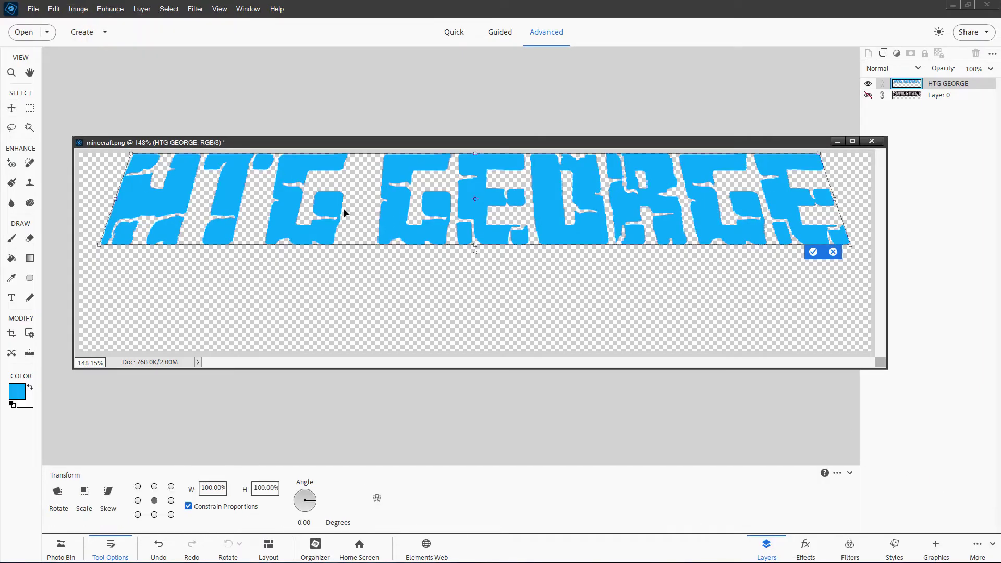
mouse_move(131, 154)
mouse_down()
mouse_move(121, 155)
mouse_move(131, 159)
mouse_up()
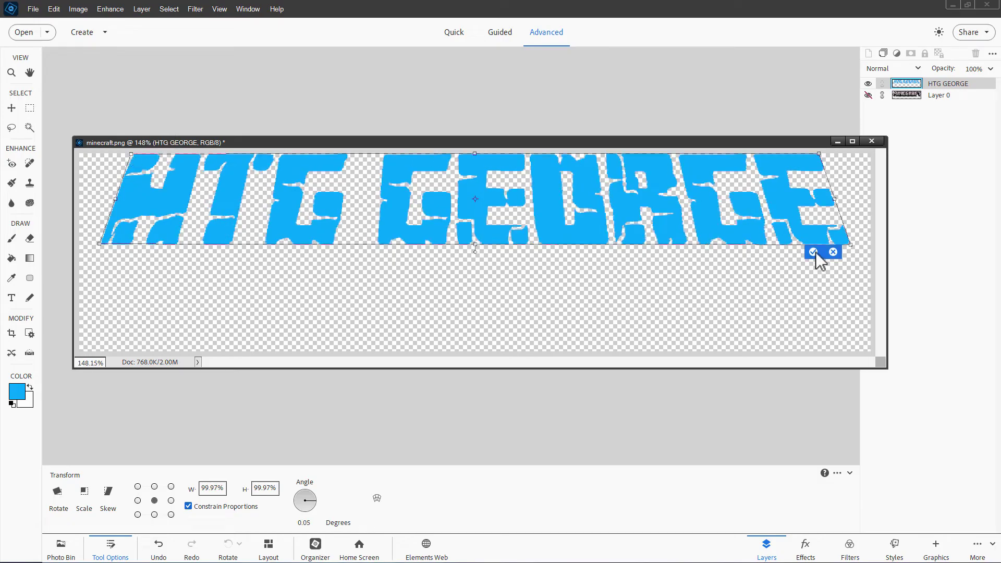
click(813, 252)
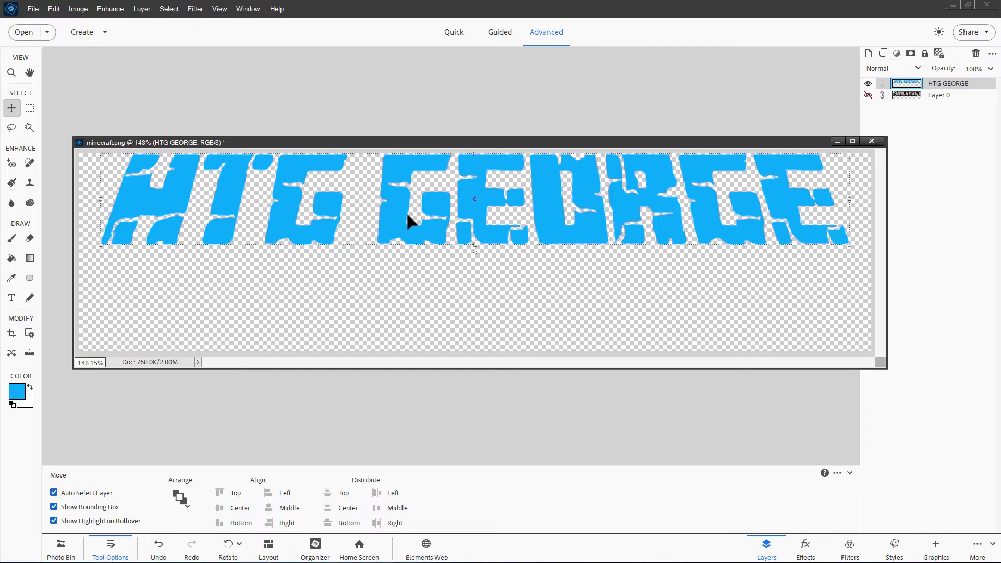
Step: Enable a Drop Shadow with 100% opacity, 131° angle, size 0 and 11 px distance
click(145, 10)
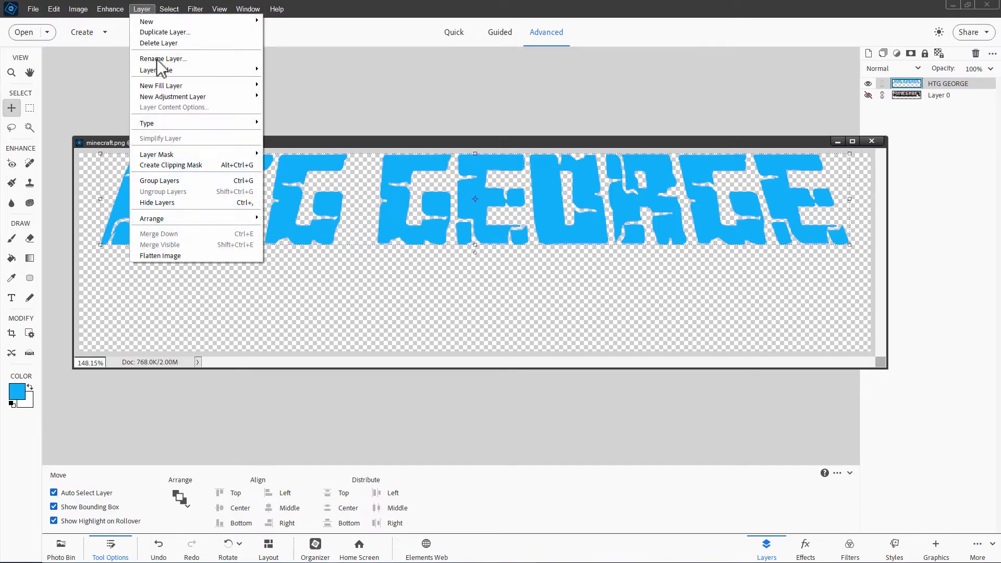
mouse_move(164, 71)
click(286, 68)
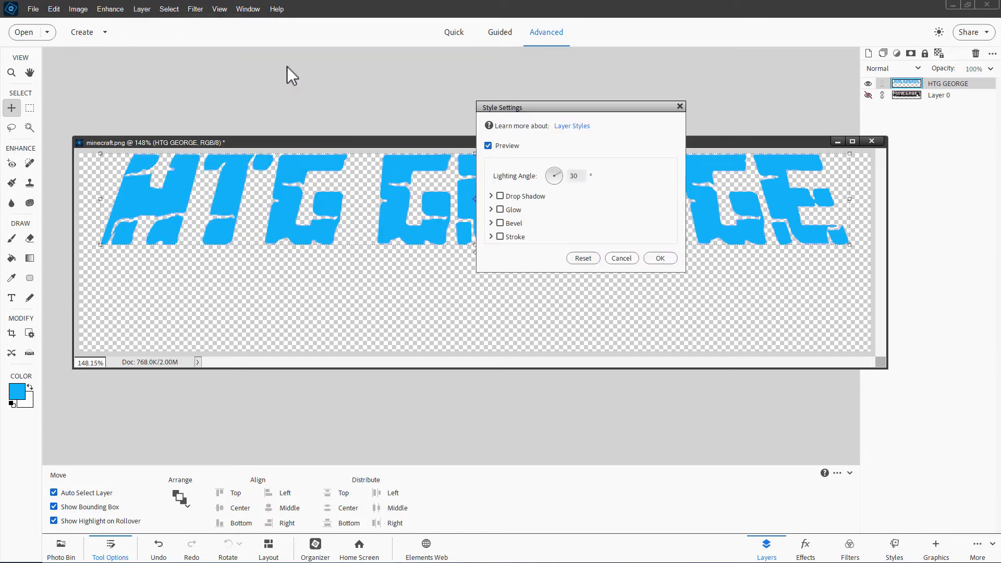
click(500, 197)
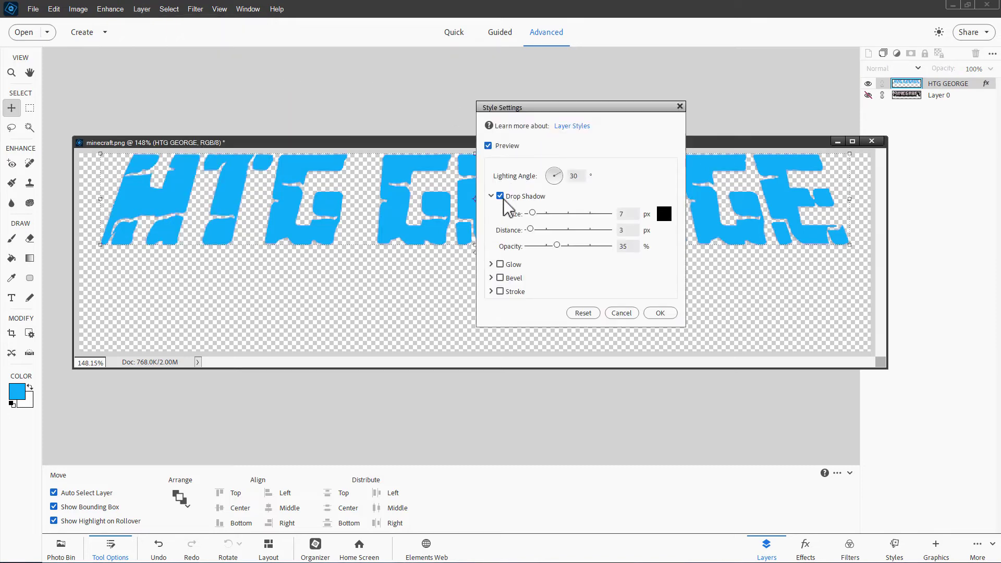
click(564, 246)
drag(565, 246, 617, 246)
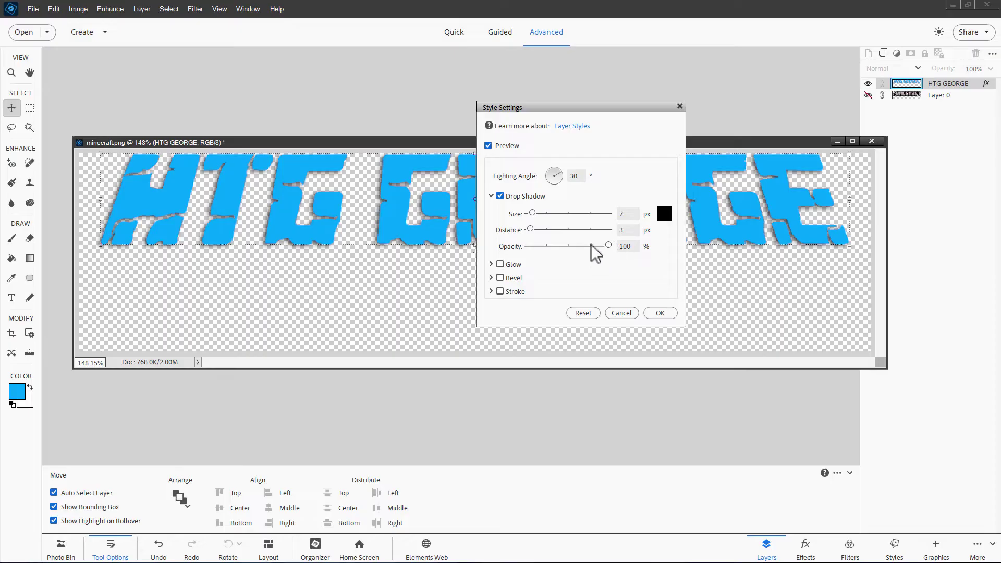
drag(572, 112, 588, 122)
drag(571, 184, 567, 180)
drag(548, 223, 549, 239)
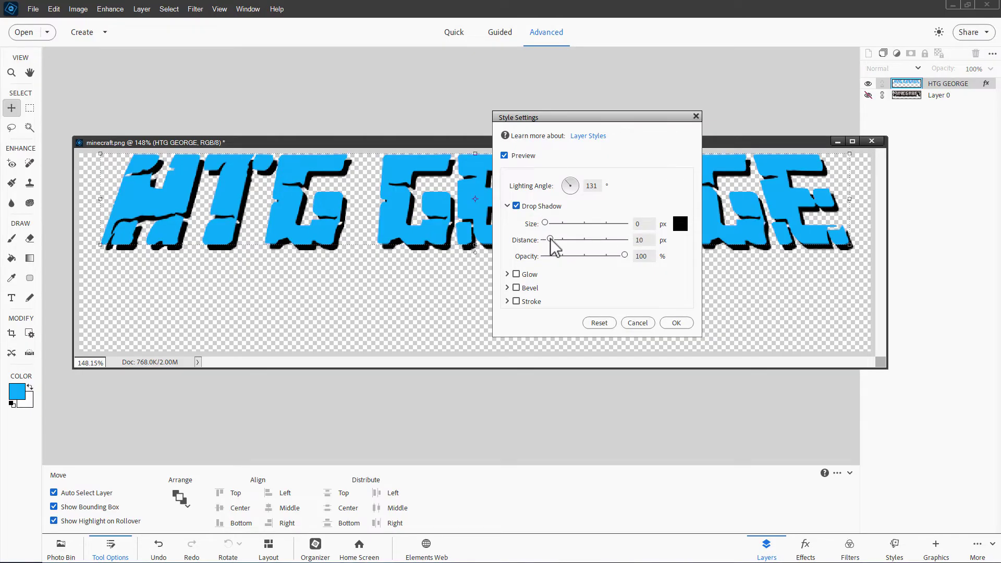
drag(551, 240, 552, 220)
Step: Set the drop shadow colour to a dark blue sampled from the text
drag(548, 121, 402, 214)
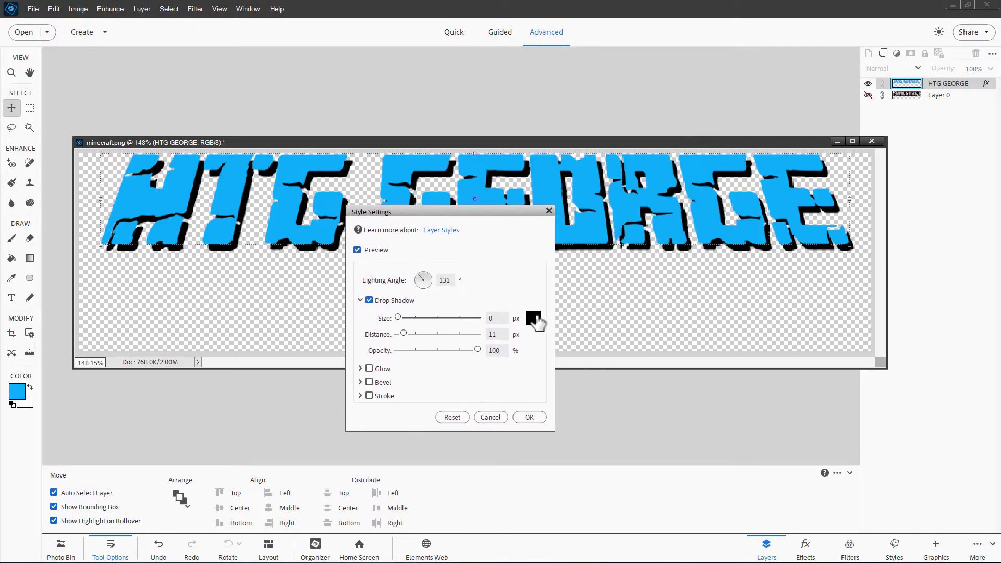
click(535, 318)
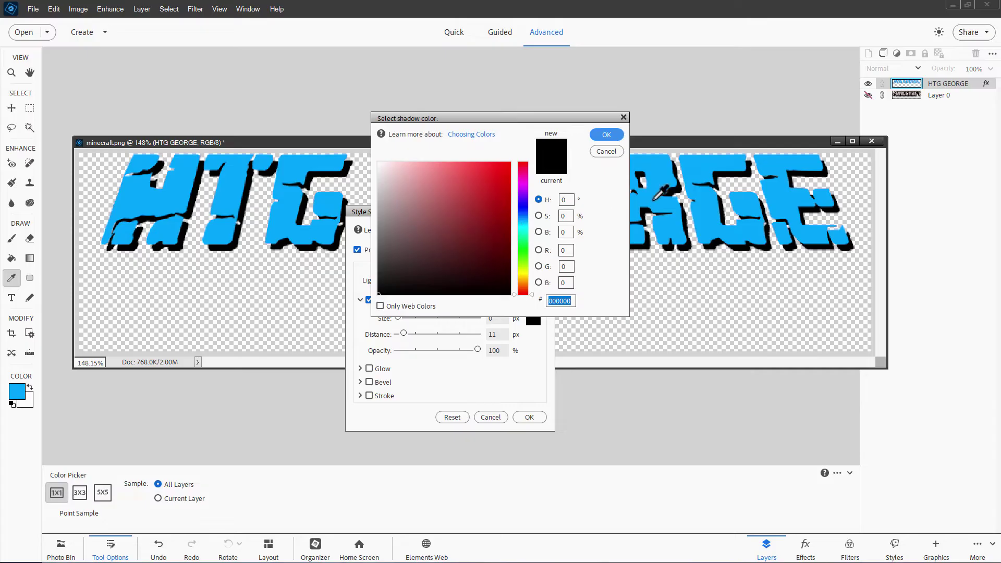
click(656, 198)
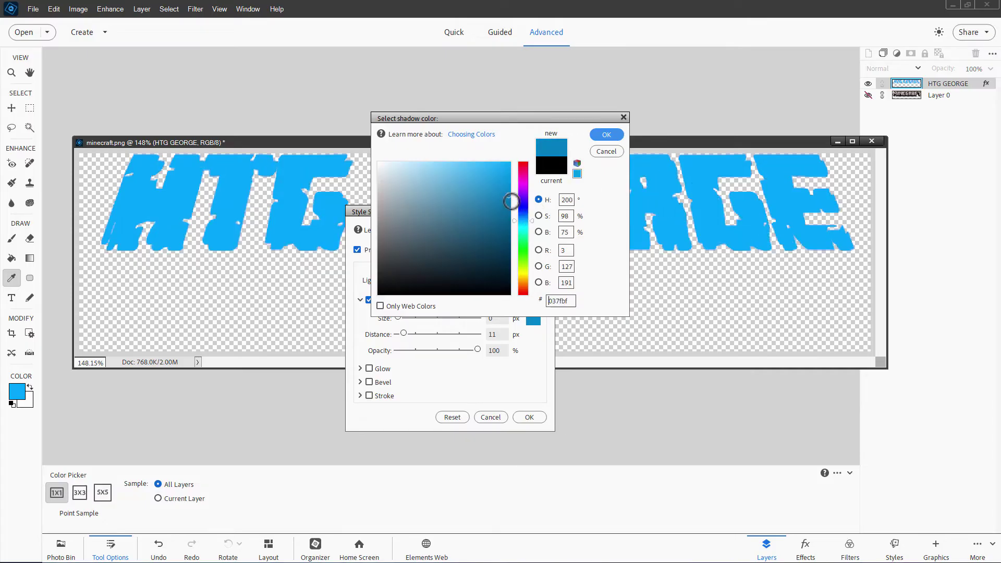
drag(511, 204, 509, 244)
click(606, 135)
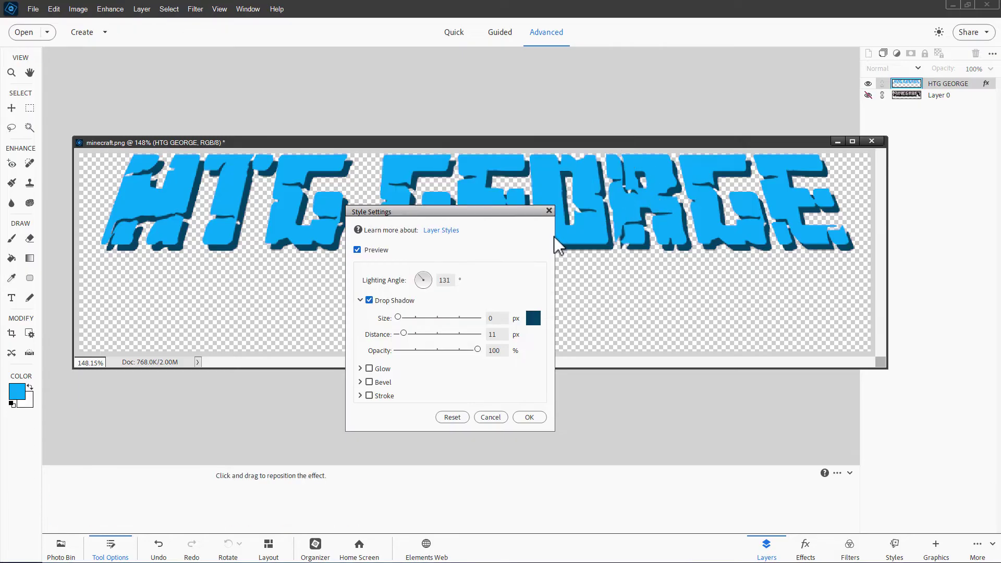
mouse_move(474, 218)
mouse_down()
mouse_move(490, 302)
mouse_move(518, 215)
mouse_up()
Step: Add a 5 px black stroke, raise the shadow distance to 14 px, and apply the styles
click(382, 399)
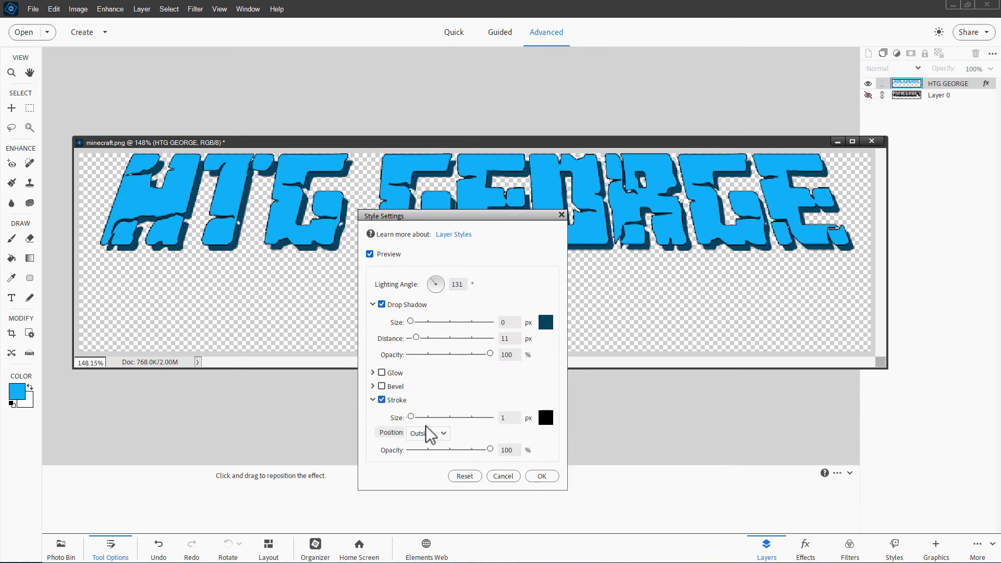
drag(464, 219, 445, 197)
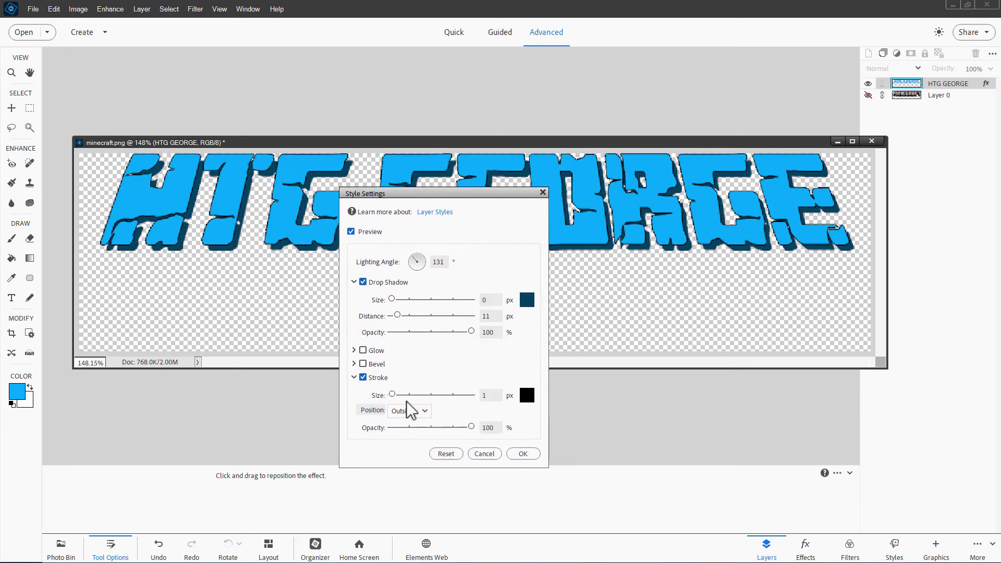
drag(391, 394, 395, 395)
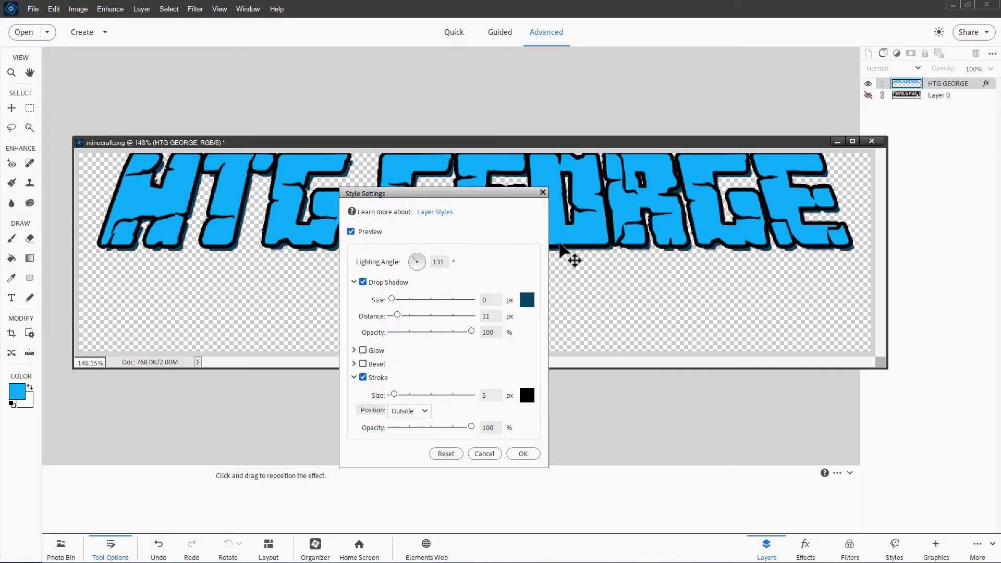
drag(398, 315, 401, 316)
drag(448, 200, 420, 216)
click(497, 469)
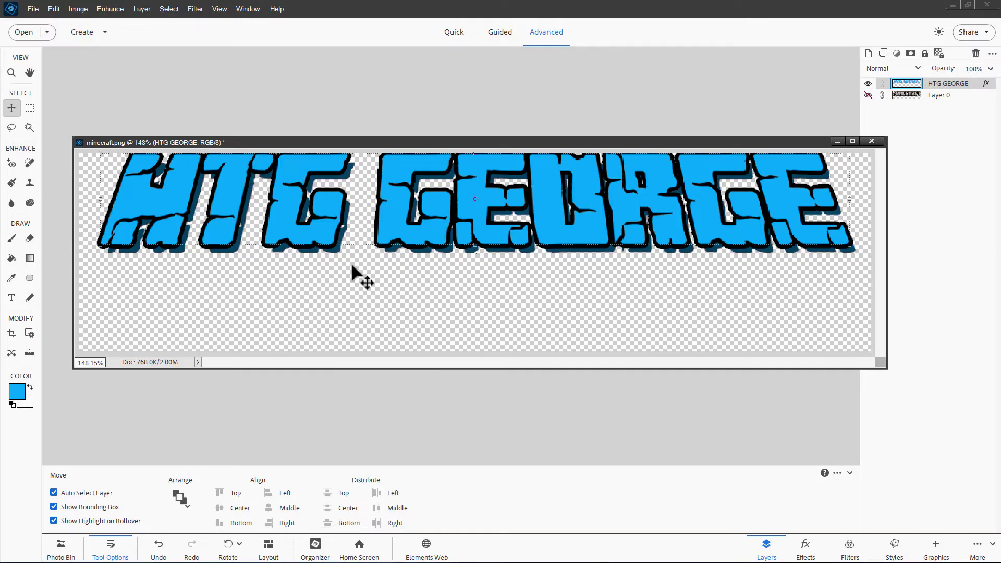
Step: Export the image via Save for Web with PNG-24 as the format
click(33, 9)
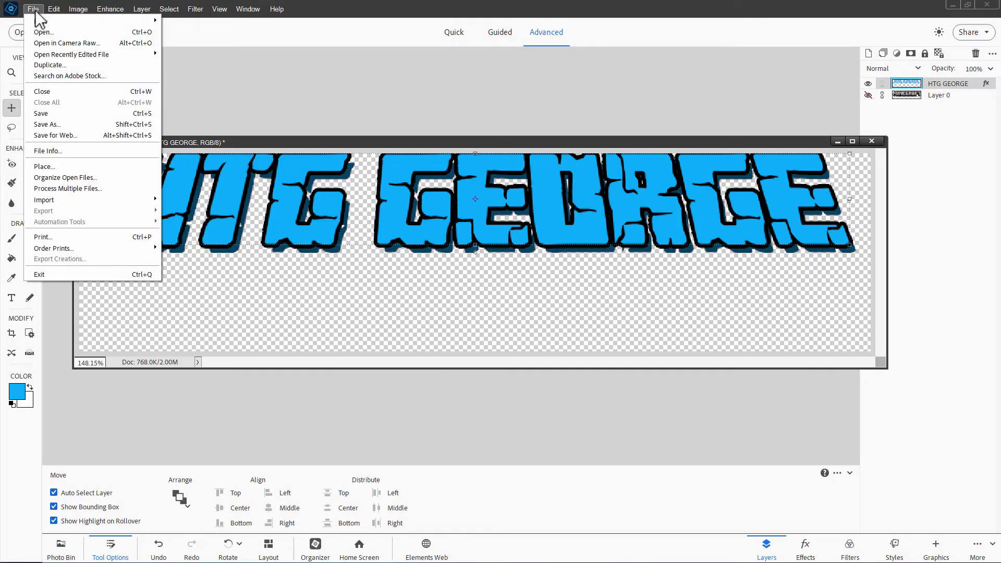
click(62, 129)
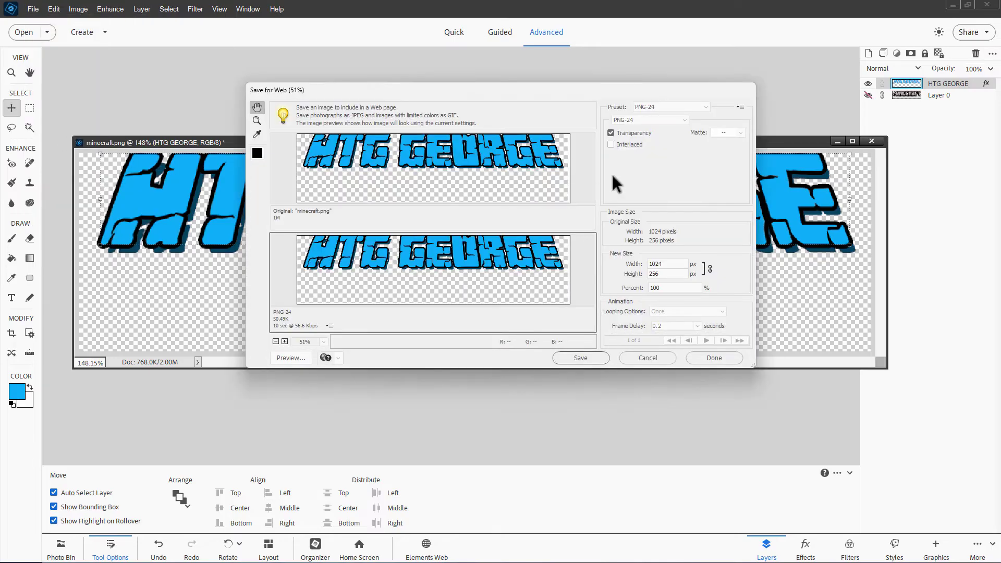
click(621, 120)
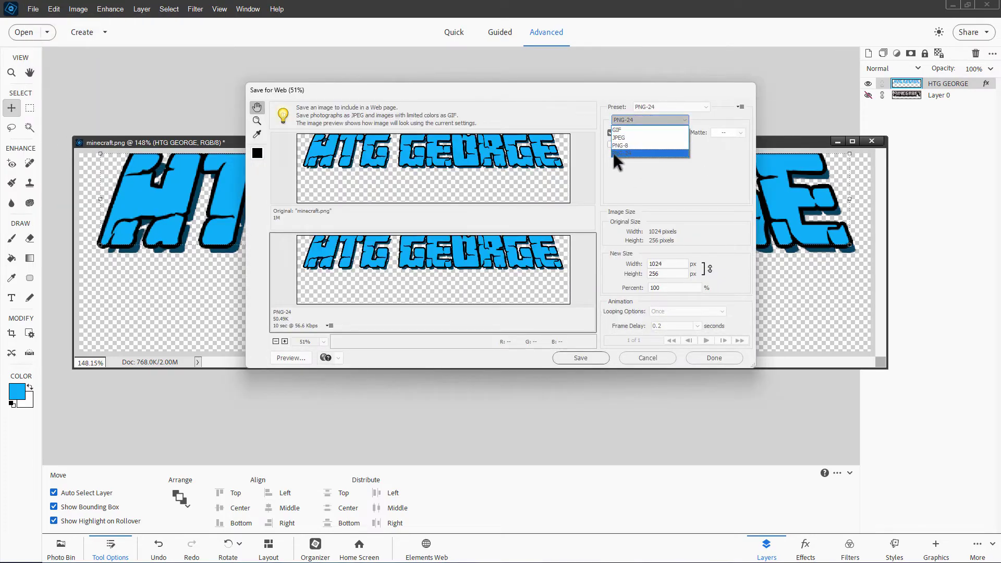
click(628, 152)
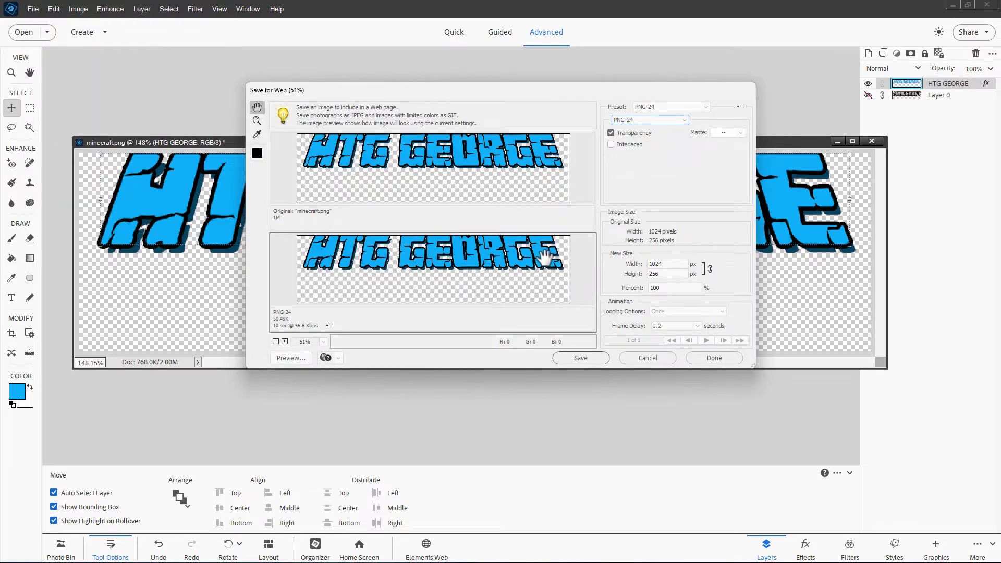
click(583, 356)
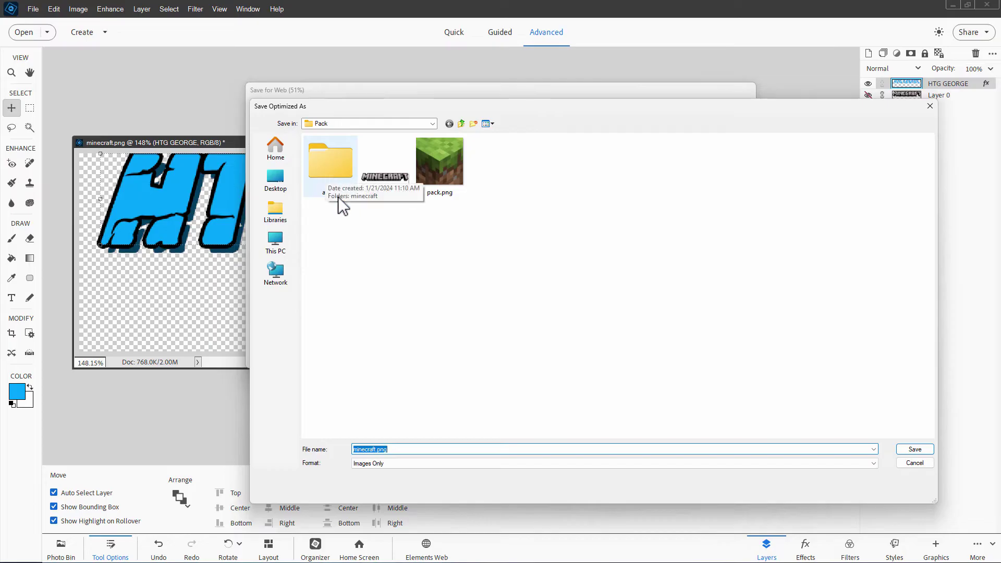
Step: Save minecraft.png into assets > minecraft > textures > gui > title
click(329, 170)
double_click(330, 170)
double_click(320, 152)
double_click(317, 151)
double_click(319, 152)
double_click(319, 151)
click(913, 449)
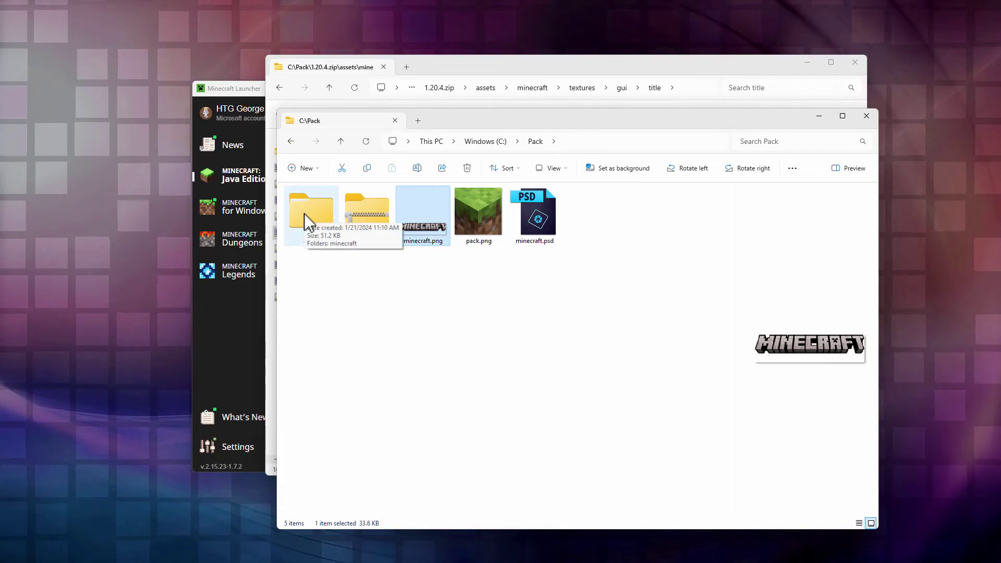
double_click(304, 214)
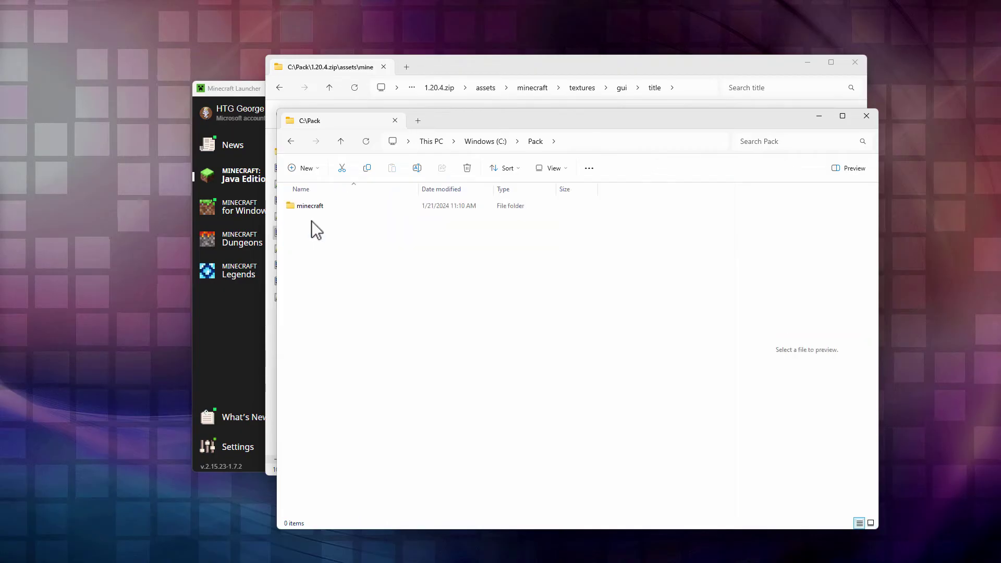
double_click(303, 207)
double_click(300, 208)
double_click(299, 207)
double_click(301, 210)
click(306, 226)
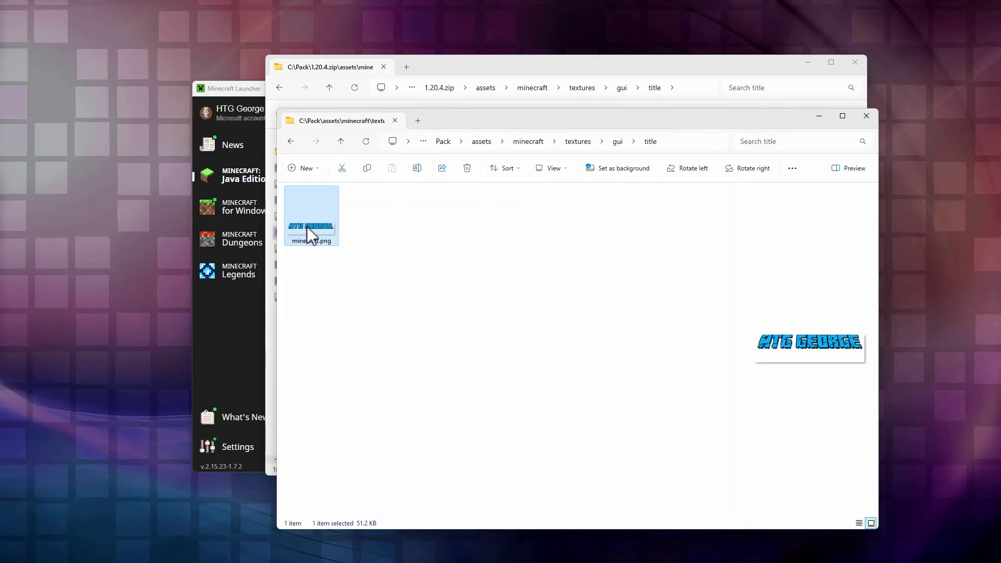
click(450, 142)
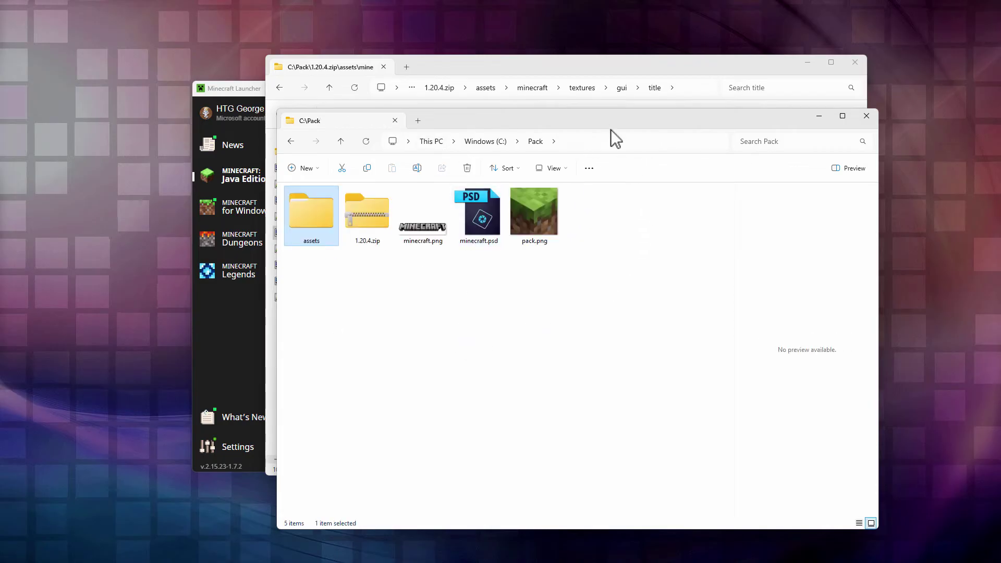
drag(609, 127, 524, 130)
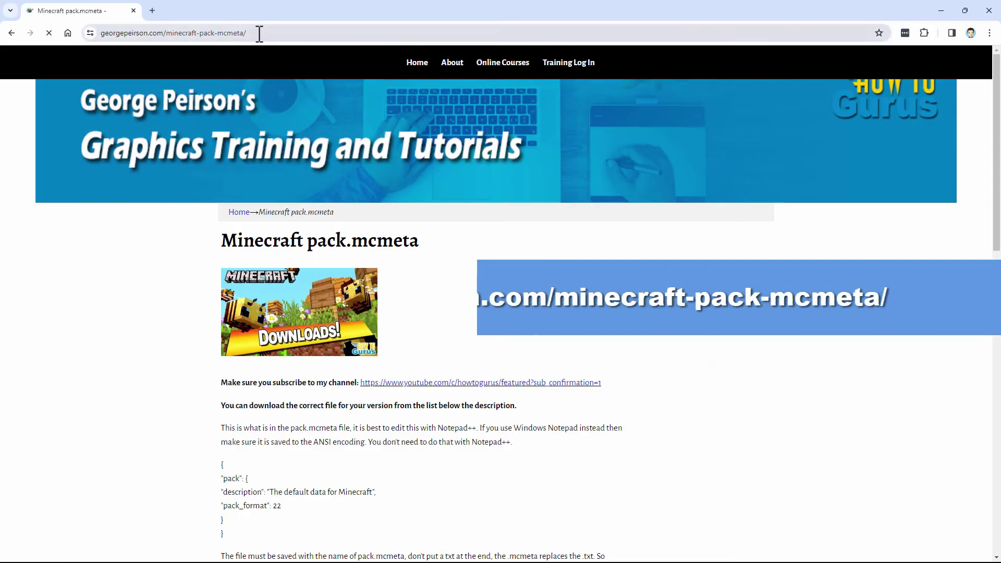
Step: Save pack-format-22.zip (Minecraft 1.20.3–1.20.4) from the georgepeirson.com page into C:\Pack
click(255, 33)
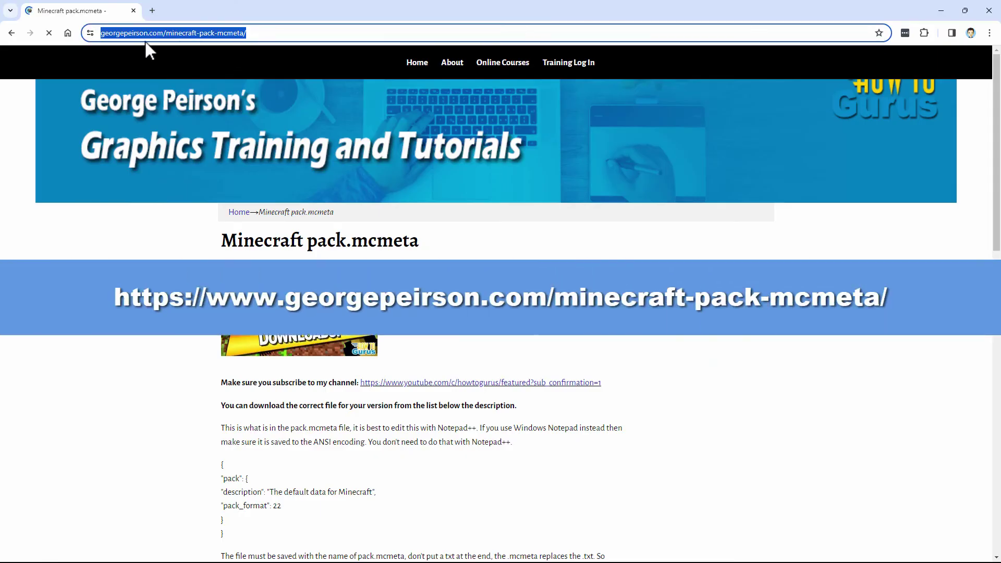
click(168, 251)
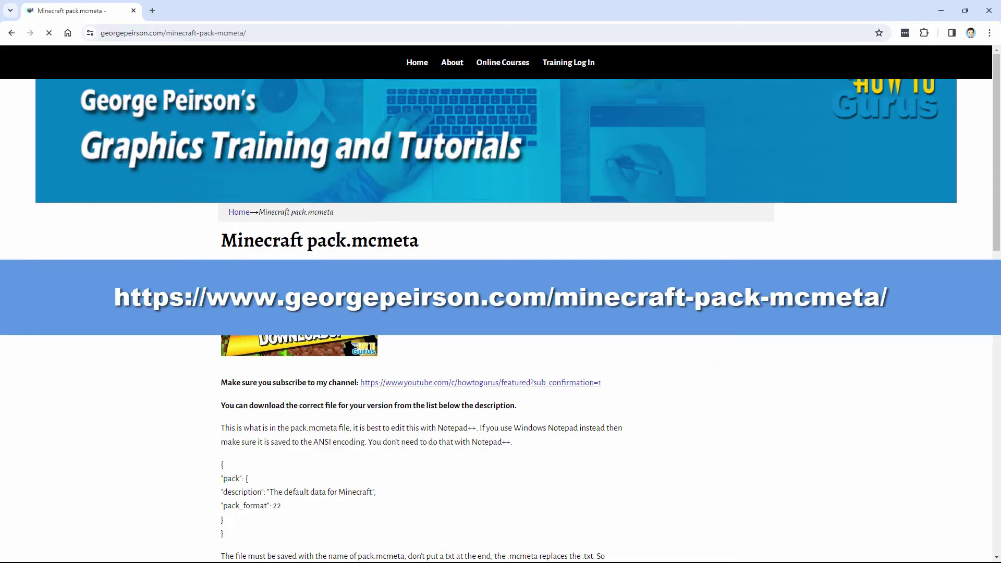
scroll(206, 320, down, 2)
scroll(205, 321, down, 6)
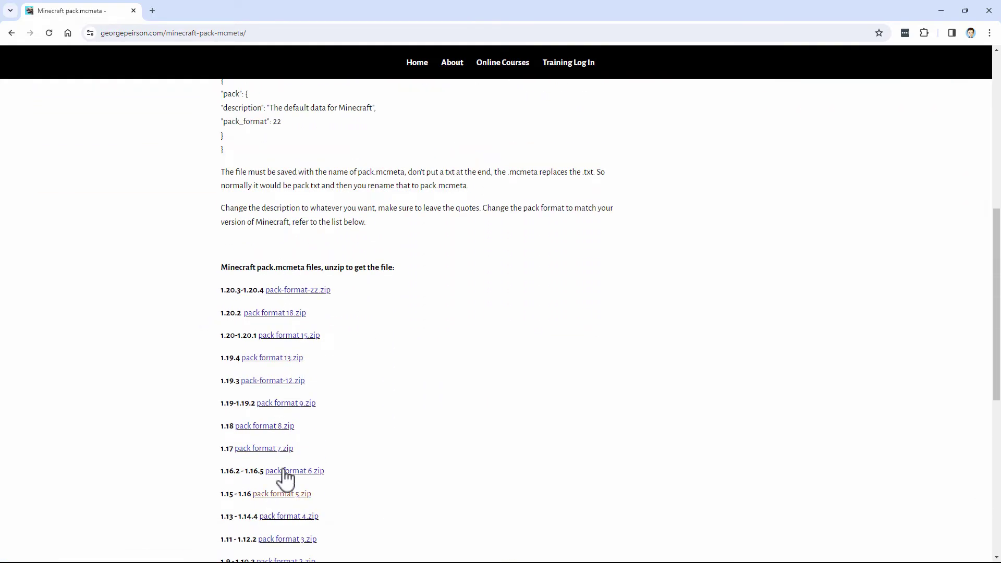
scroll(175, 311, down, 1)
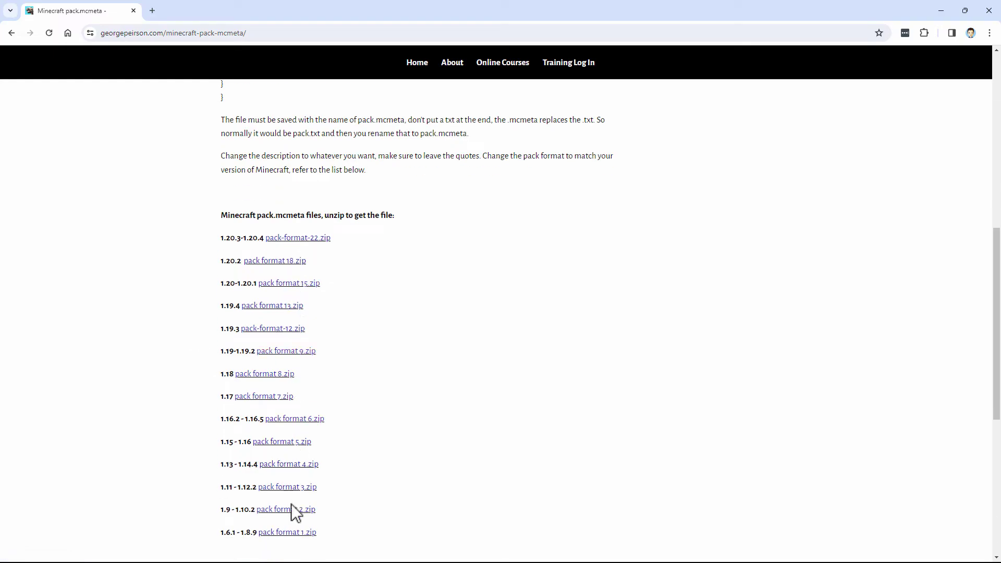
scroll(208, 505, down, 2)
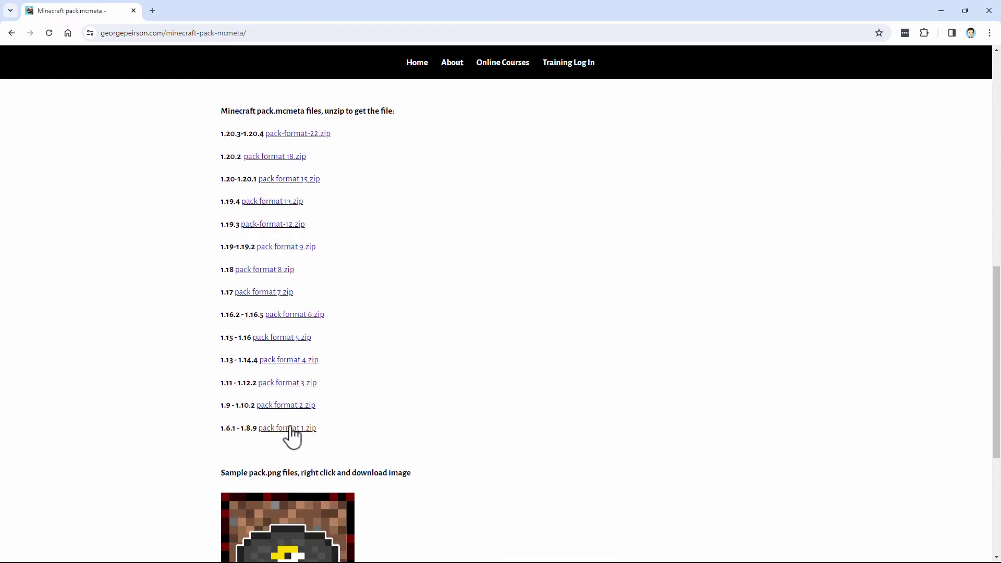
scroll(218, 411, up, 3)
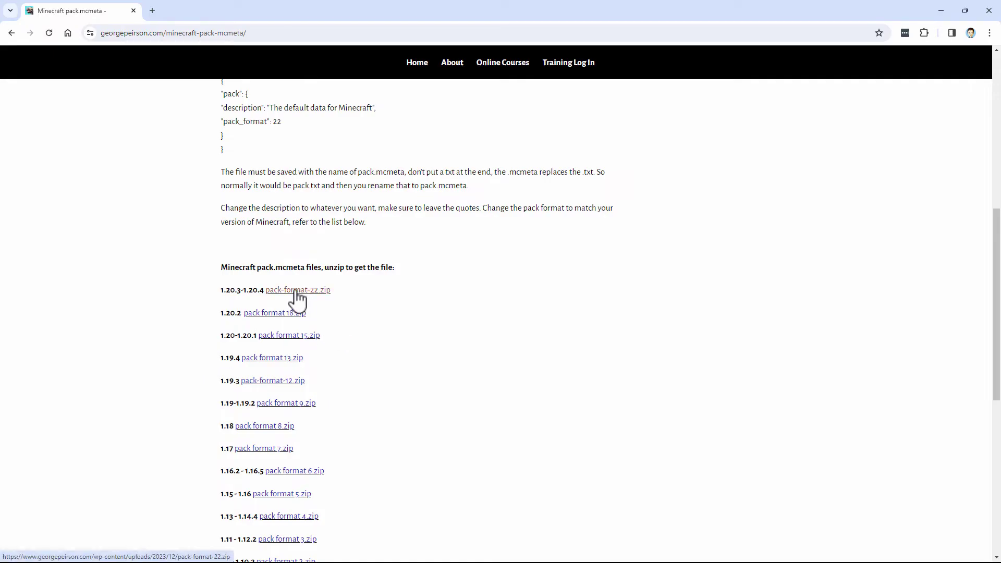
click(296, 291)
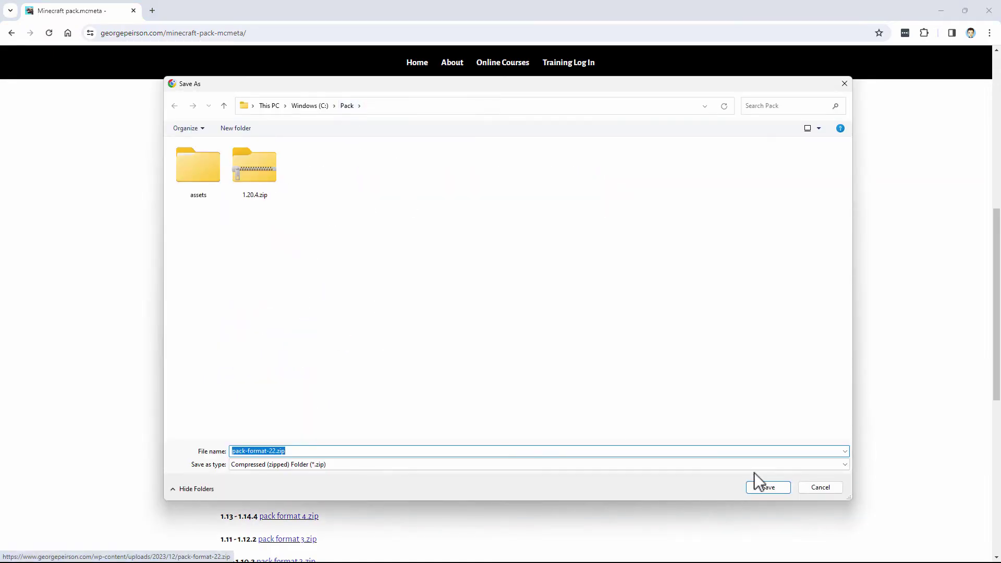
click(761, 488)
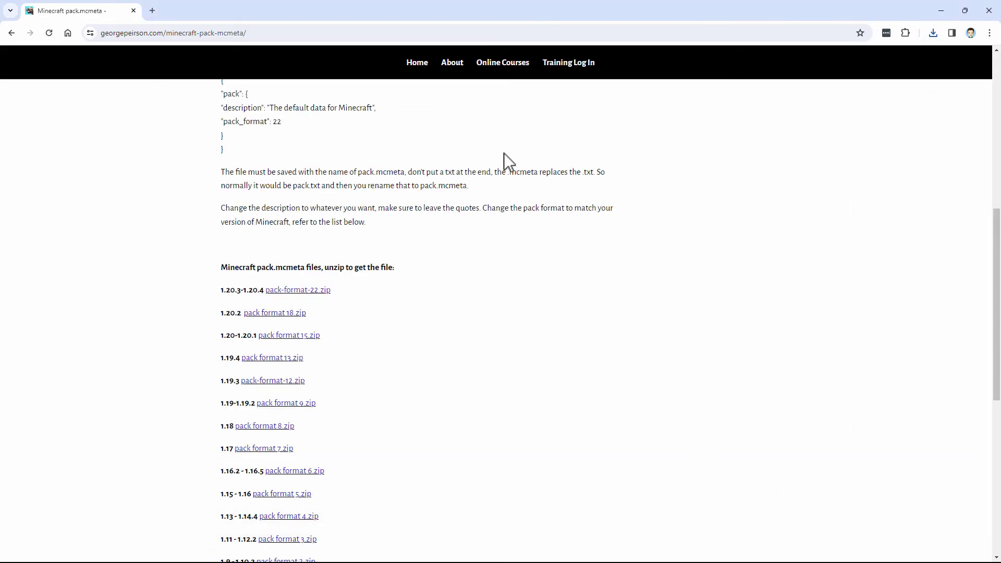
Step: Open pack-format-22.zip in a new window and copy its pack.mcmeta into C:\Pack
click(984, 10)
click(516, 219)
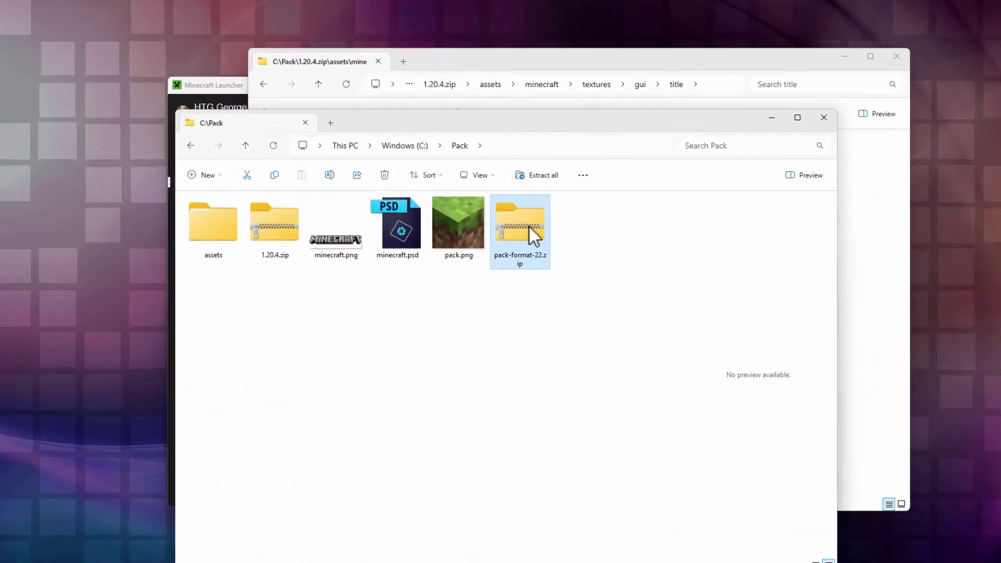
right_click(541, 254)
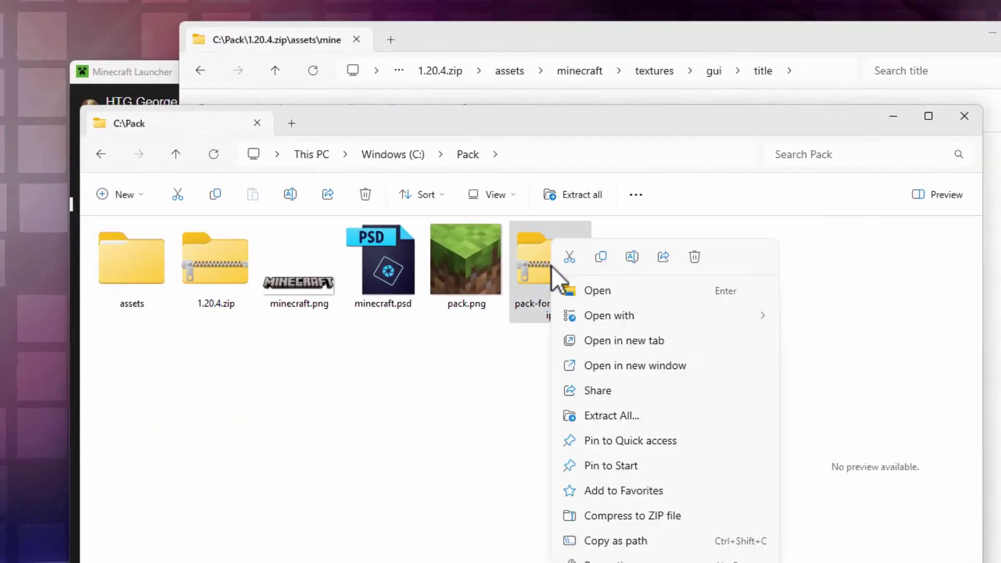
click(656, 364)
drag(596, 55, 848, 114)
drag(530, 230, 160, 424)
drag(782, 99, 539, 150)
key(ctrl+w)
Step: Delete pack-format-22.zip from the Pack folder
click(560, 269)
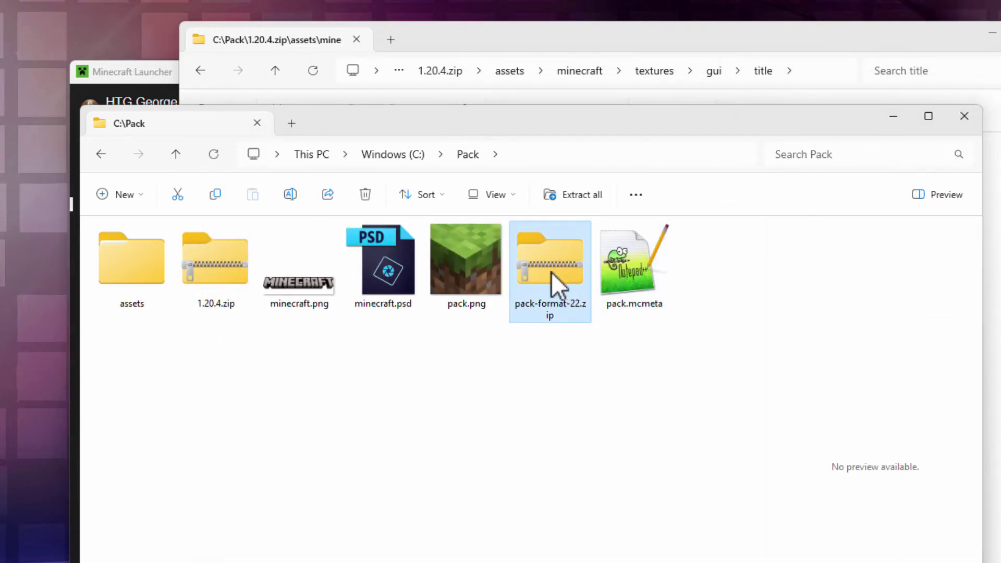
right_click(548, 268)
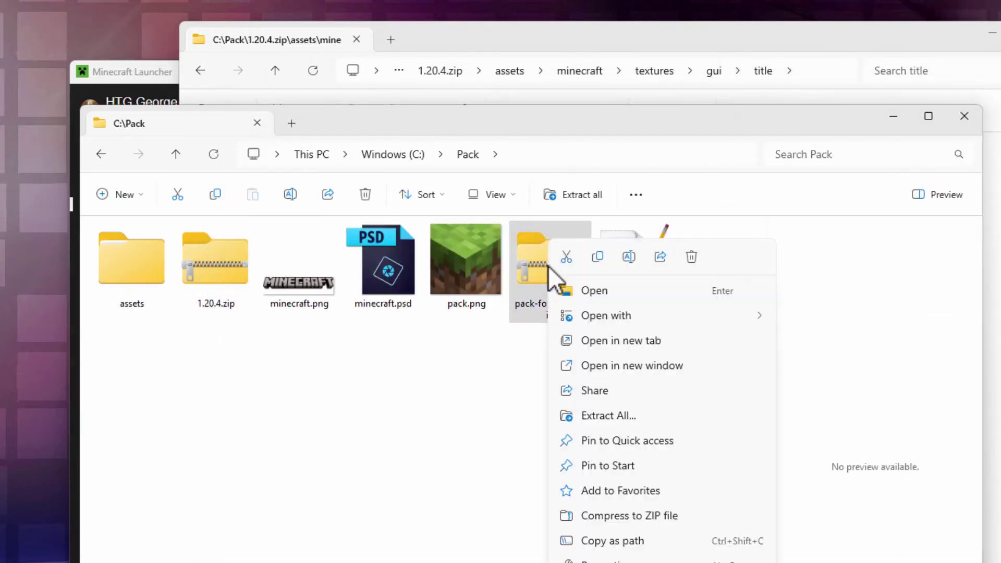
click(690, 258)
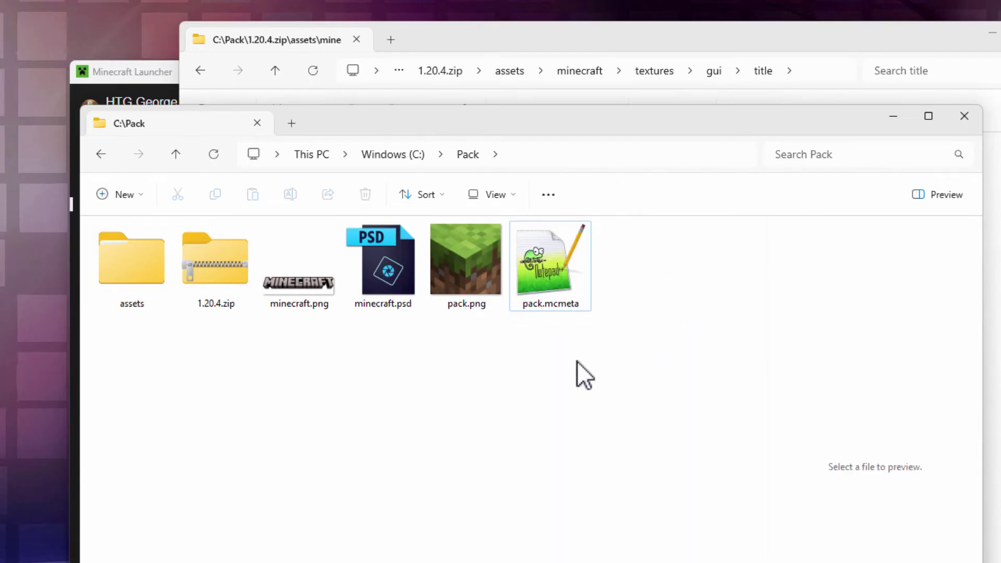
Step: Open pack.mcmeta in Notepad++, change its description to 'Custom TITLE', and save
double_click(542, 280)
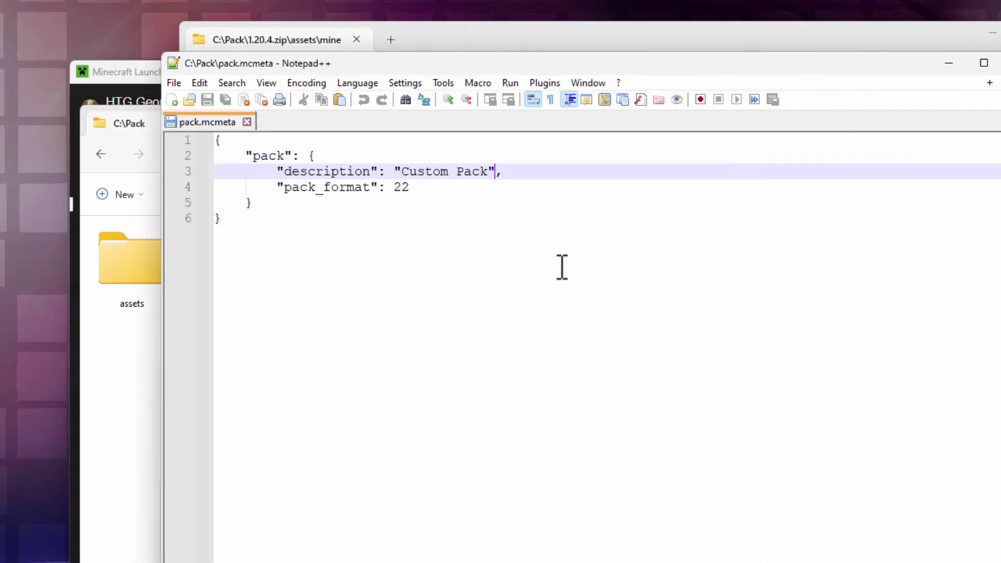
drag(410, 187, 385, 187)
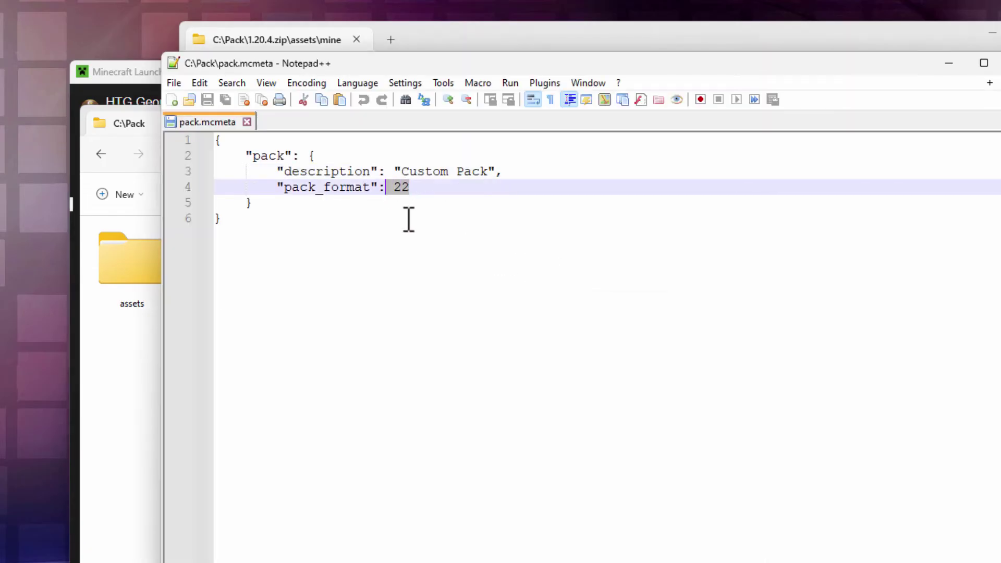
click(490, 170)
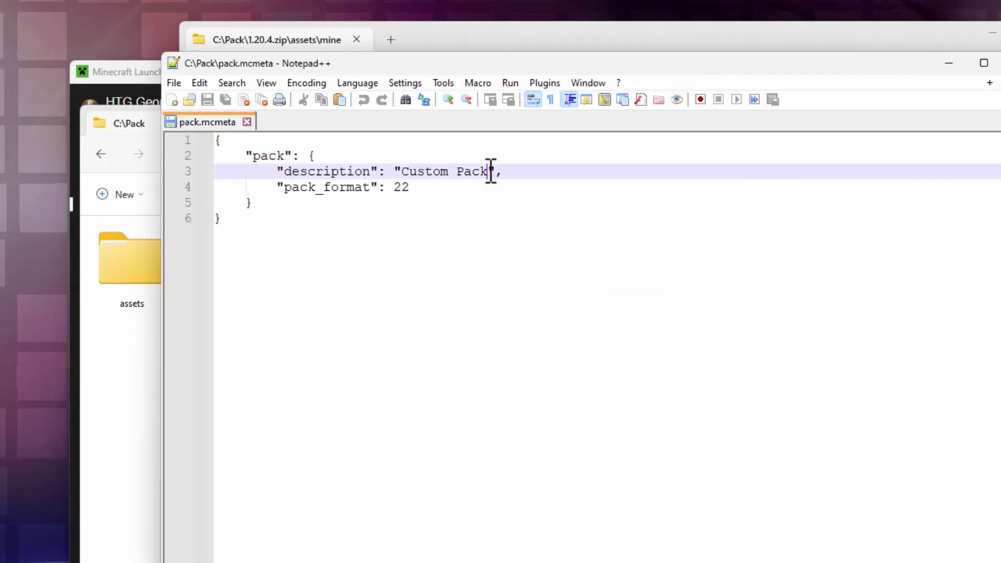
key(BackSpace)
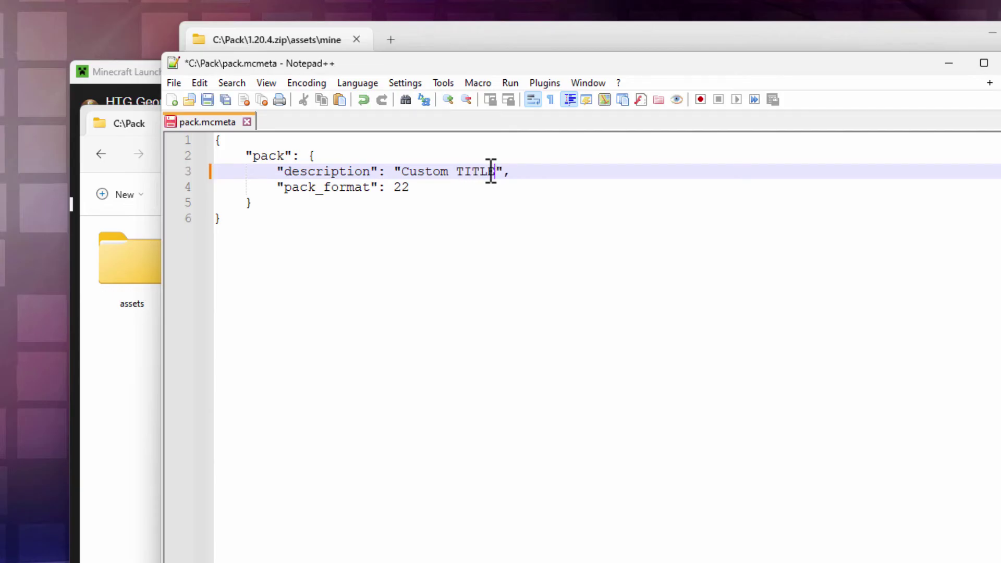
click(207, 99)
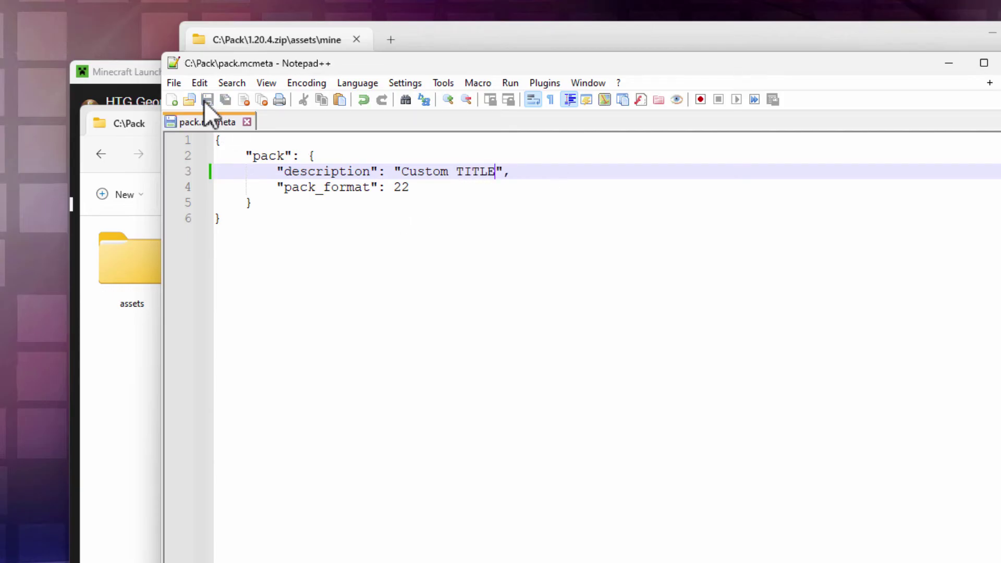
Step: Return to the C:\Pack folder with nothing selected and the archive window out of the way
click(955, 70)
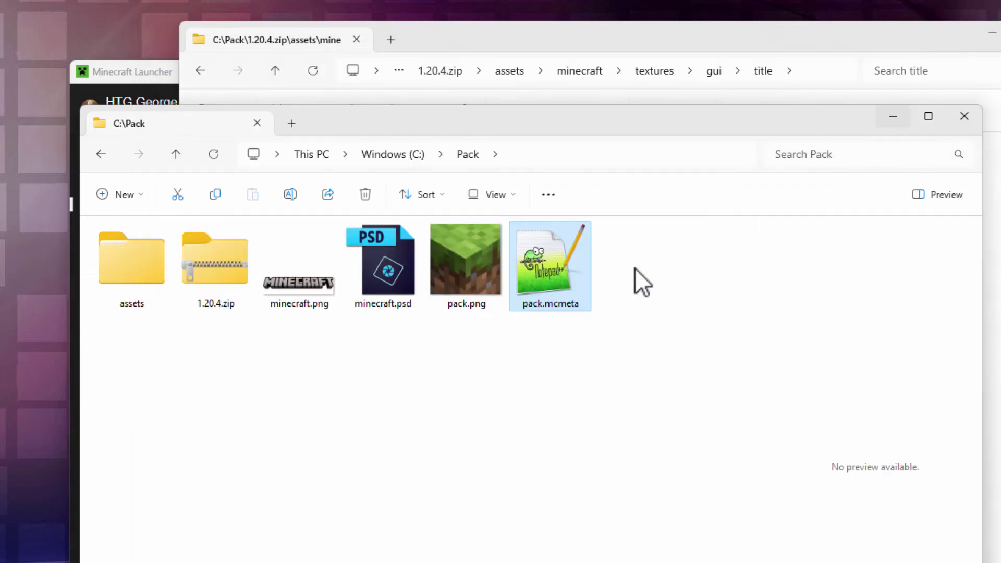
click(396, 389)
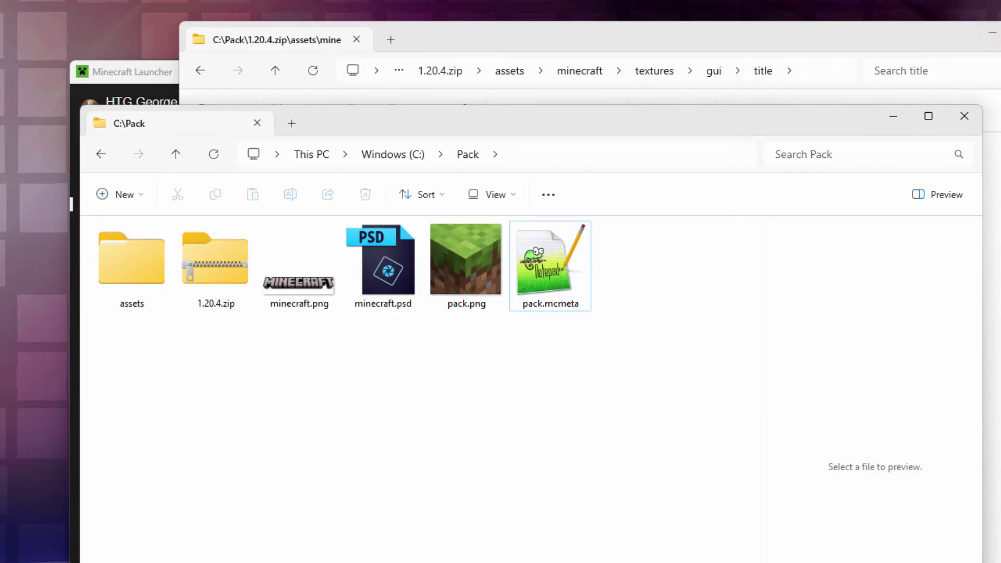
click(992, 32)
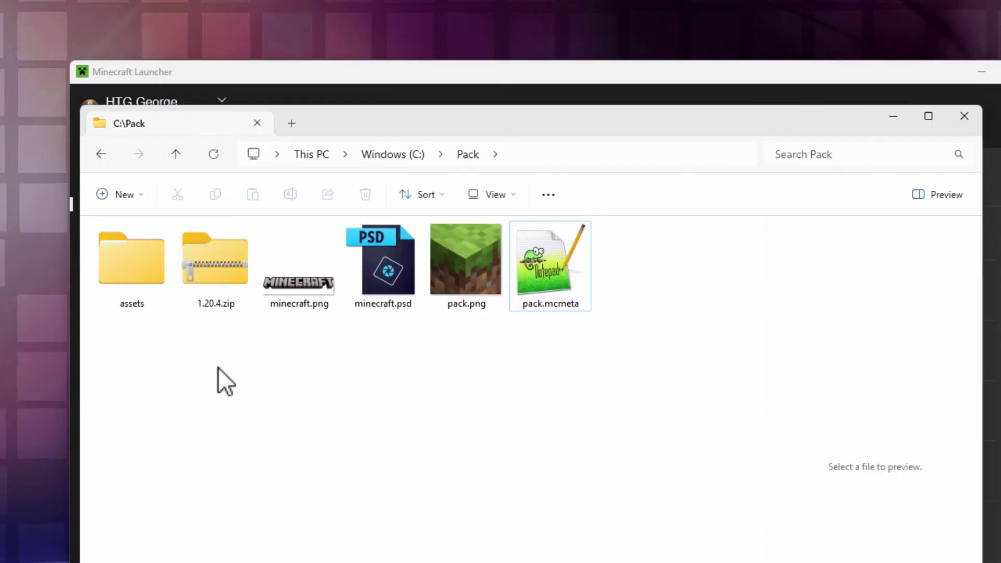
Step: Zip the assets folder, pack.png and pack.mcmeta into an archive named 'Custom Title'
click(130, 274)
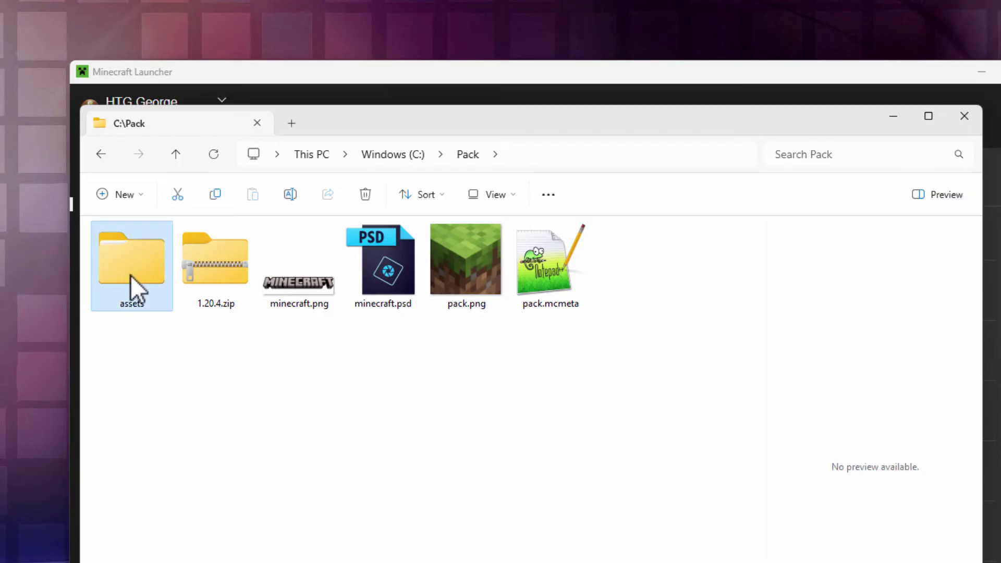
key(ctrl)
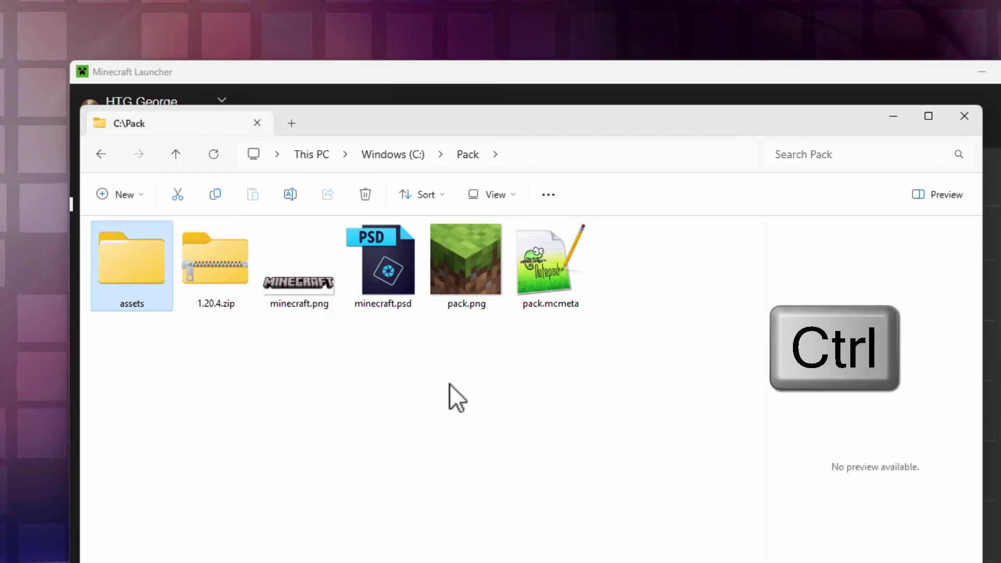
ctrl+click(465, 255)
ctrl+click(574, 266)
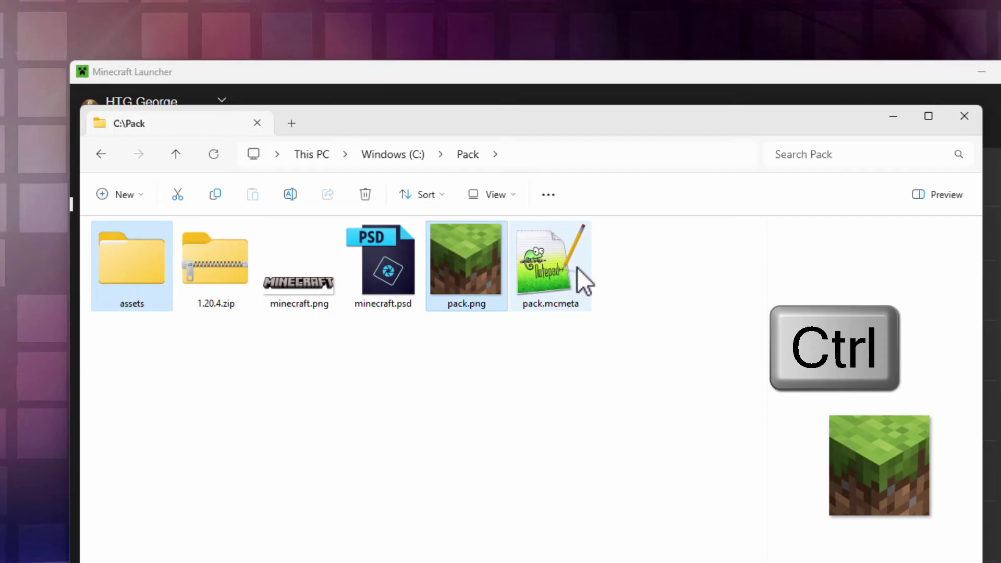
right_click(543, 264)
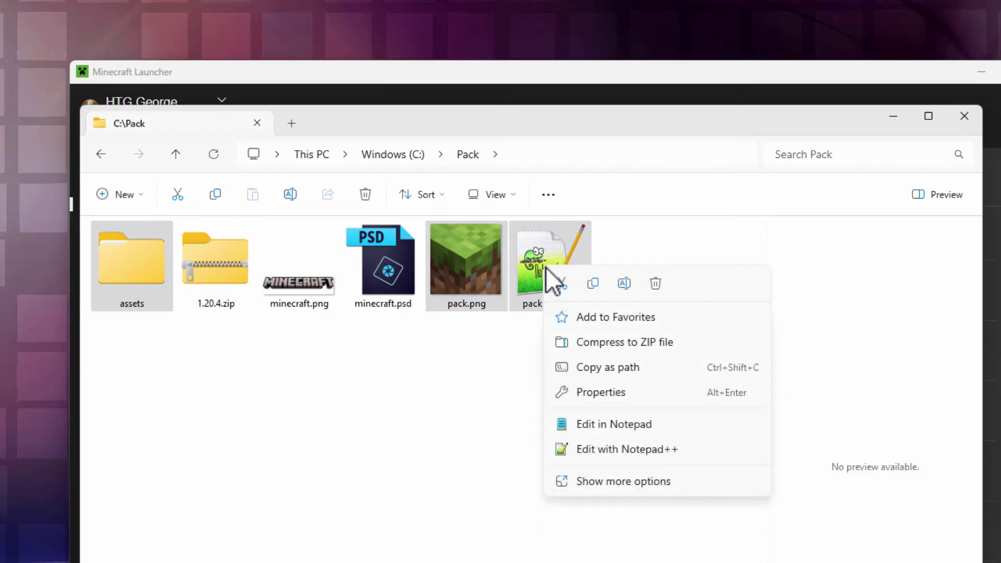
click(620, 342)
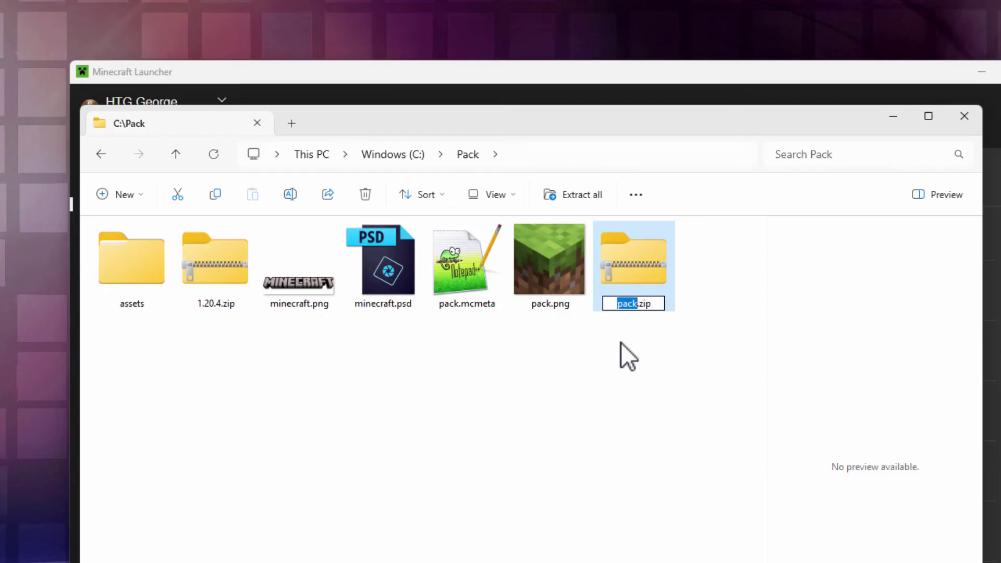
text(Custom Title)
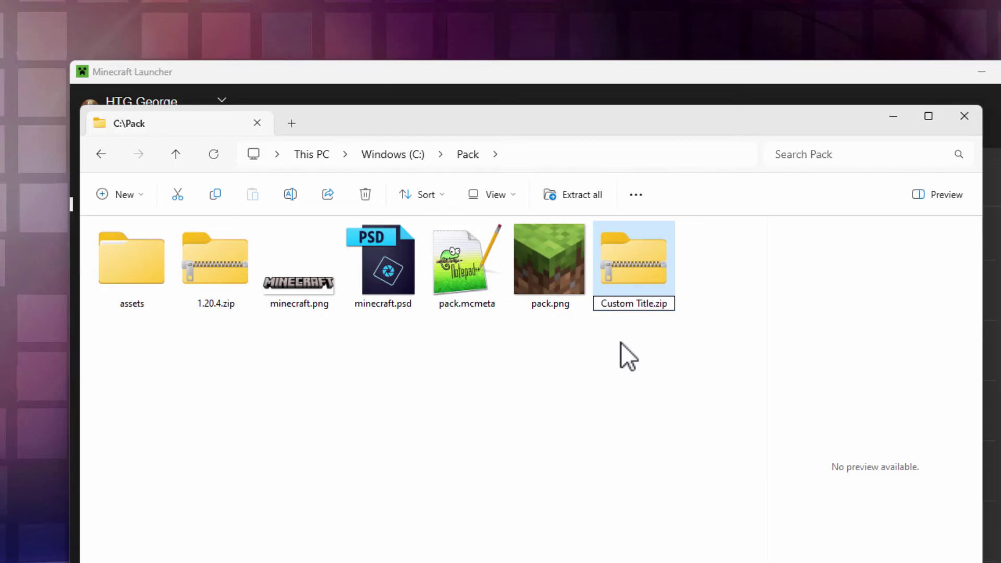
click(674, 358)
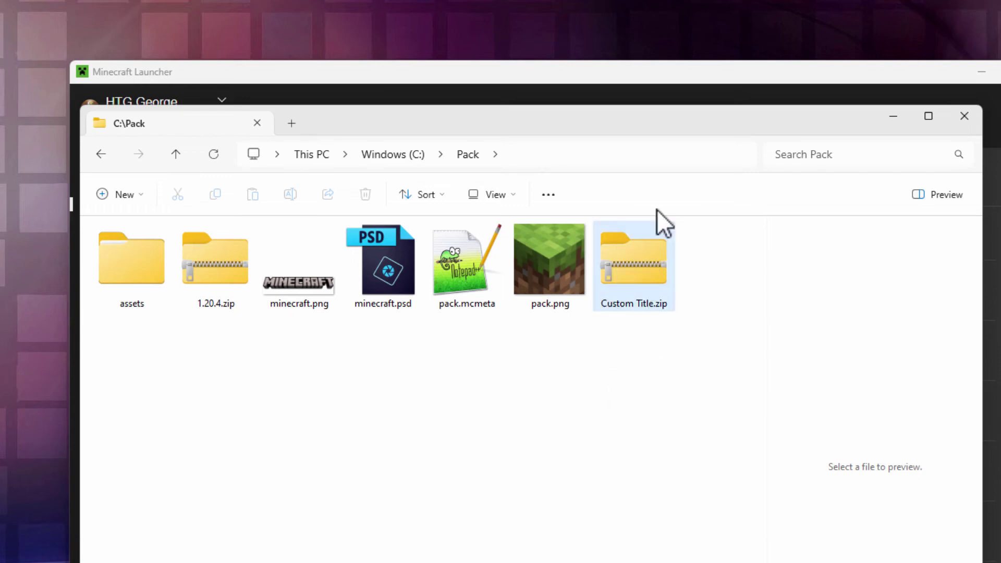
Step: Open the Latest release installation's .minecraft\resourcepacks folder from the launcher
drag(652, 122, 500, 127)
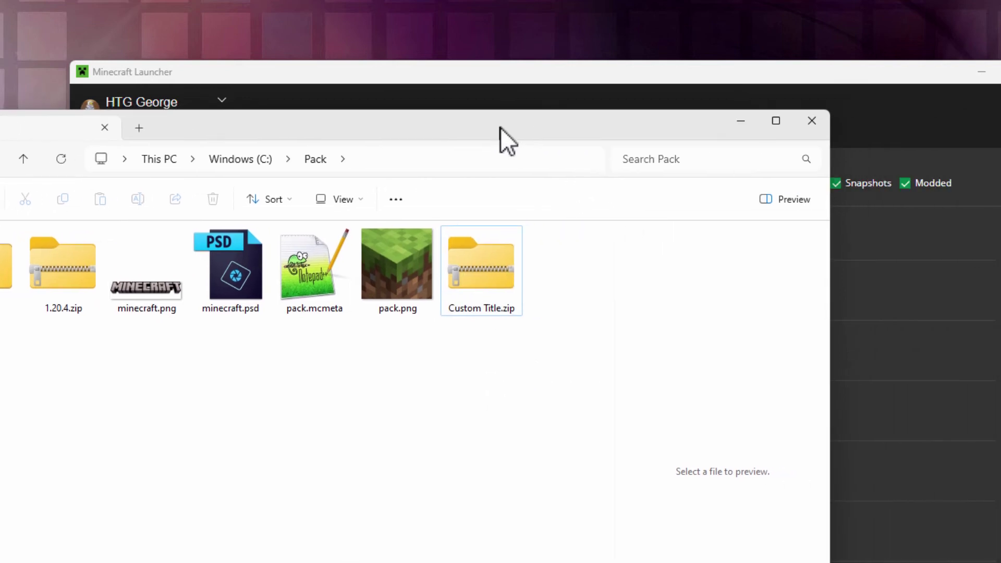
click(526, 77)
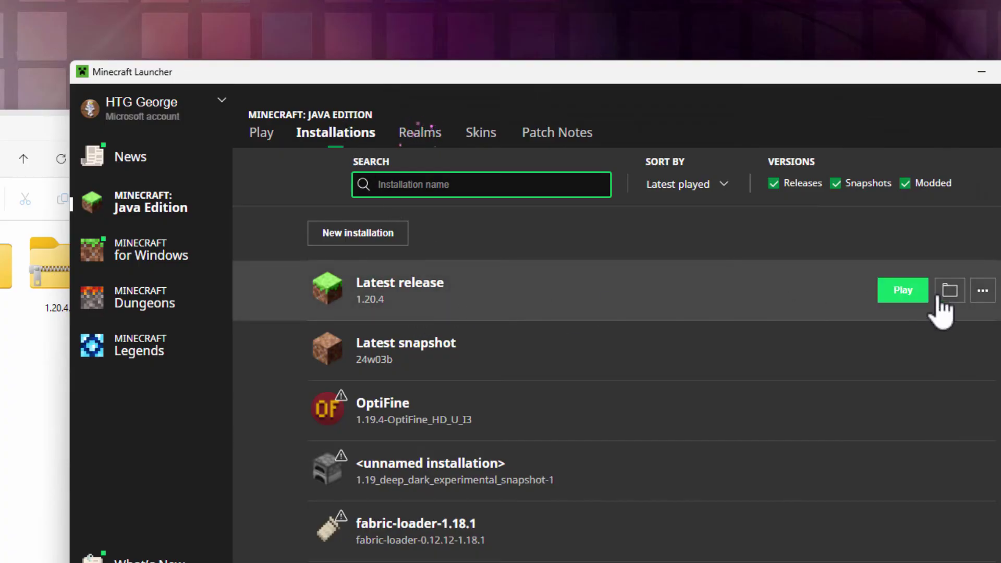
click(947, 292)
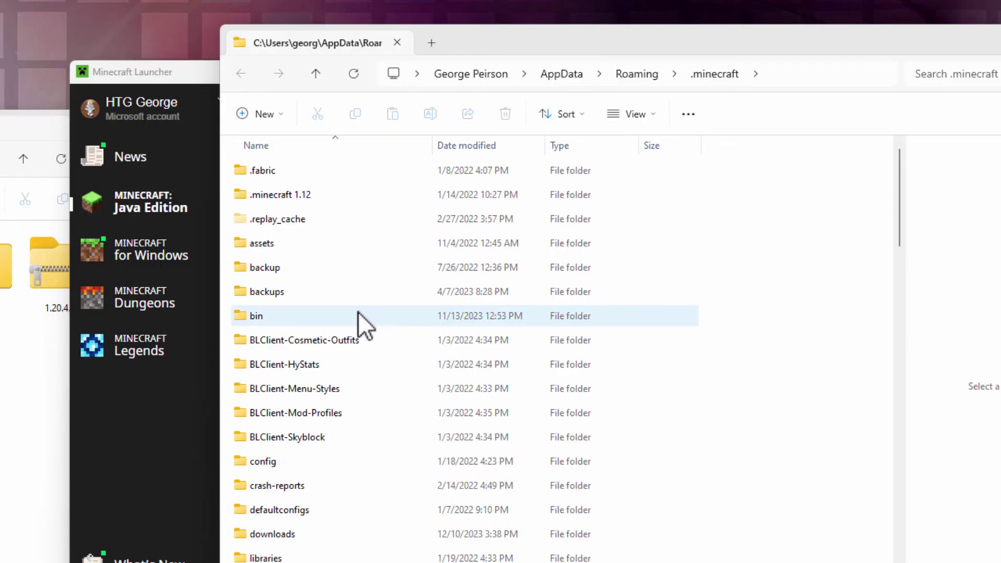
scroll(355, 307, down, 2)
scroll(351, 308, down, 2)
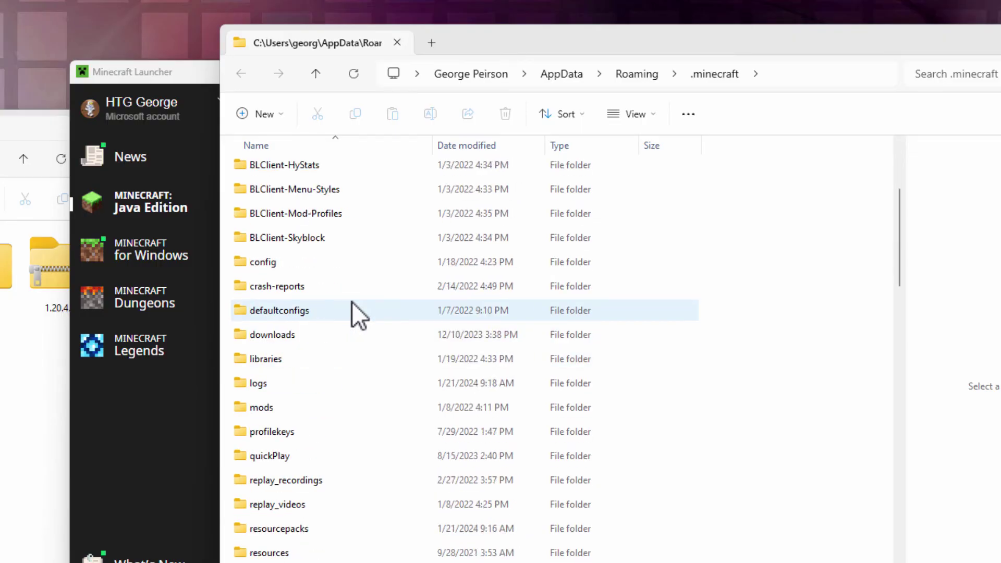
scroll(335, 308, down, 3)
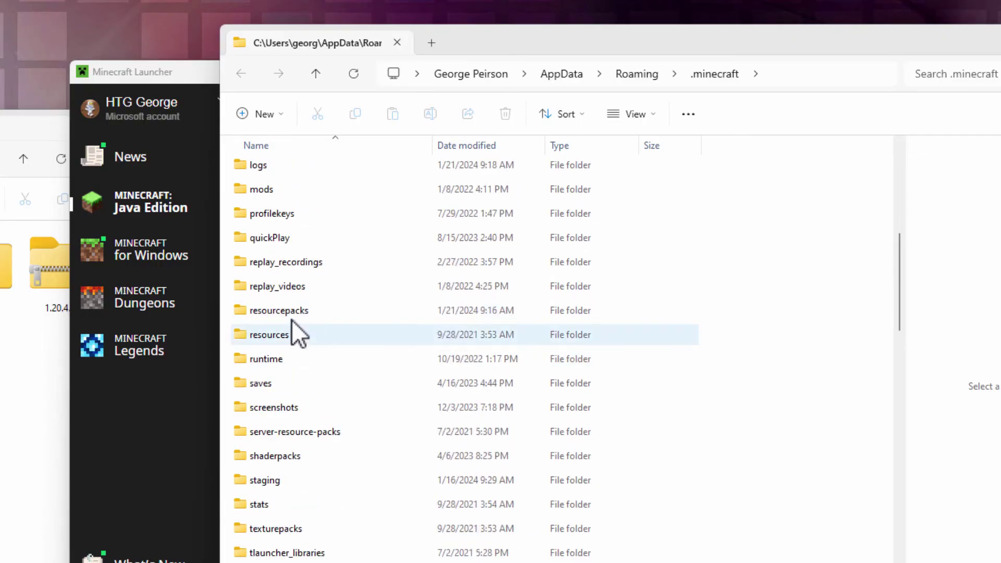
double_click(248, 308)
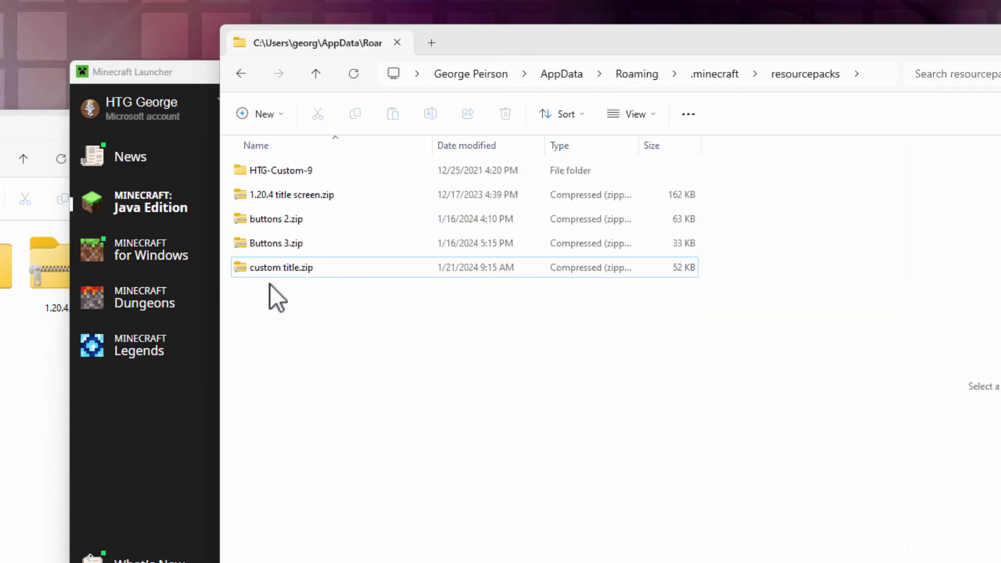
Step: Remove the old custom title.zip and copy the new Custom Title.zip into resourcepacks
key(ctrl+z)
click(64, 399)
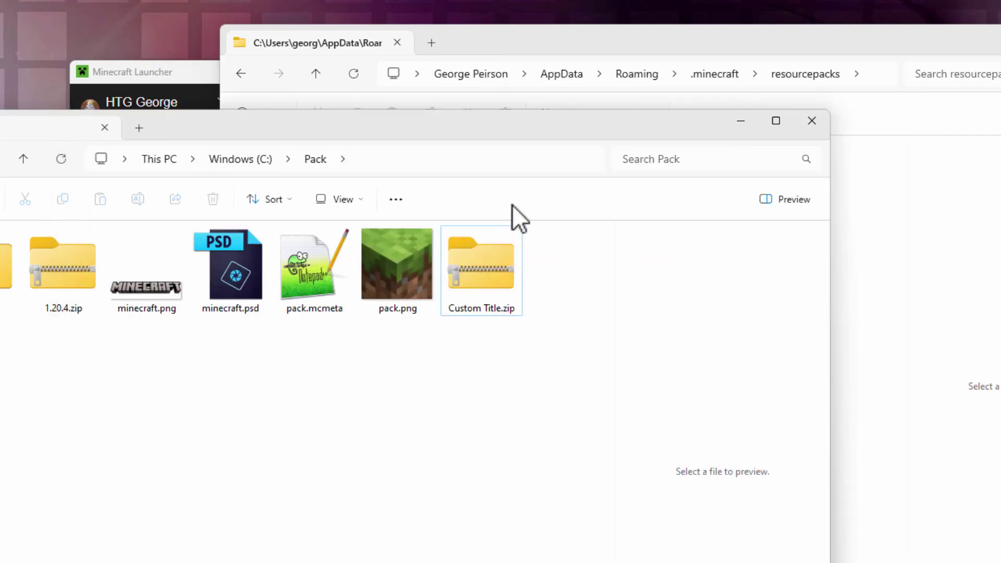
drag(499, 135, 422, 381)
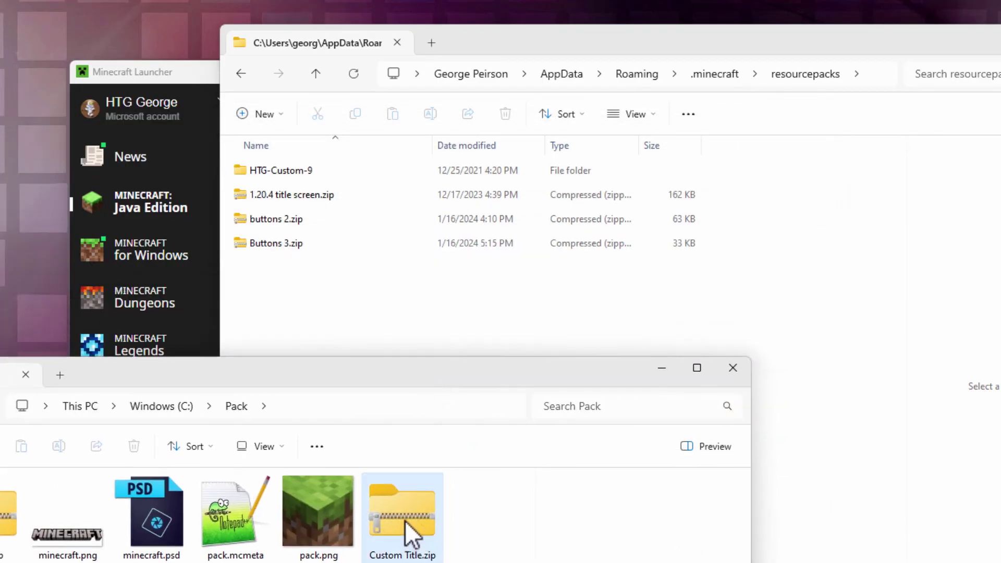
drag(404, 520, 337, 305)
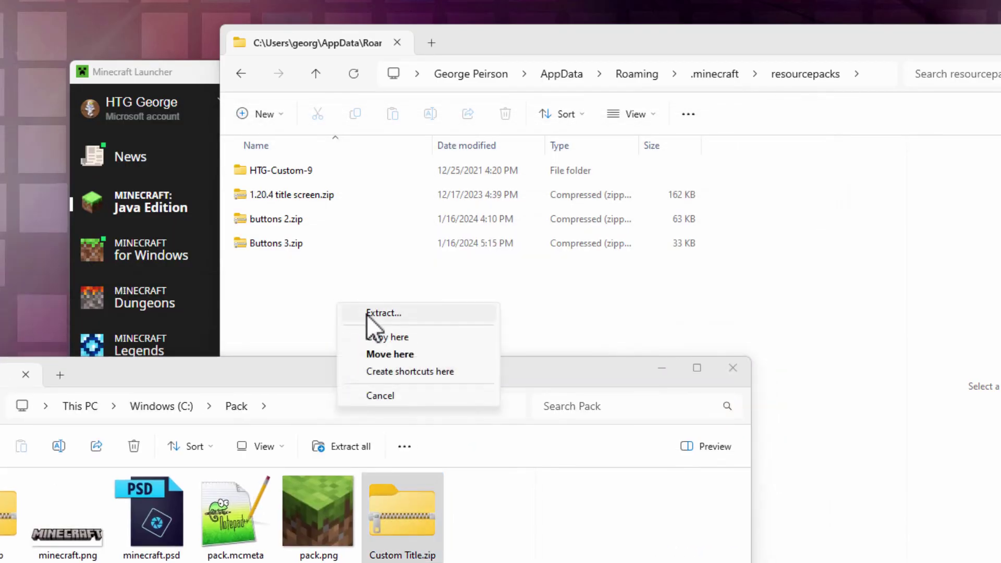
click(384, 335)
click(157, 376)
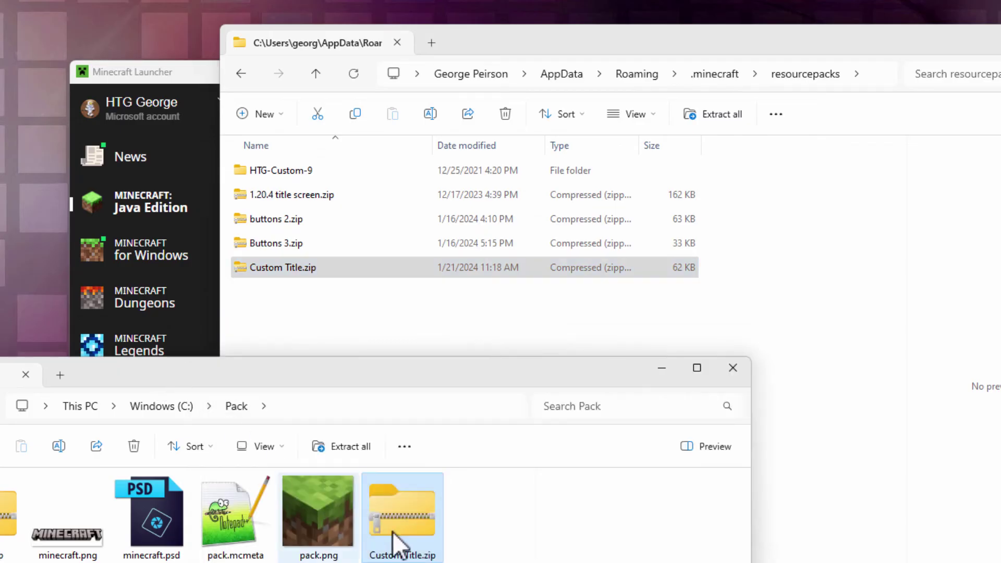
drag(377, 374, 370, 183)
click(654, 177)
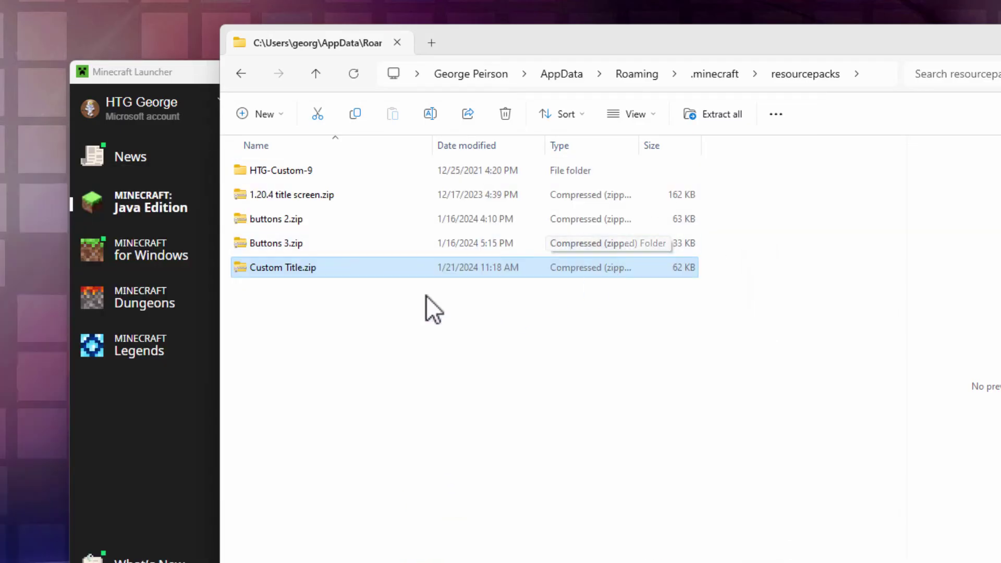
Step: Launch Minecraft 1.20.4 with Play on the Latest release installation
click(299, 296)
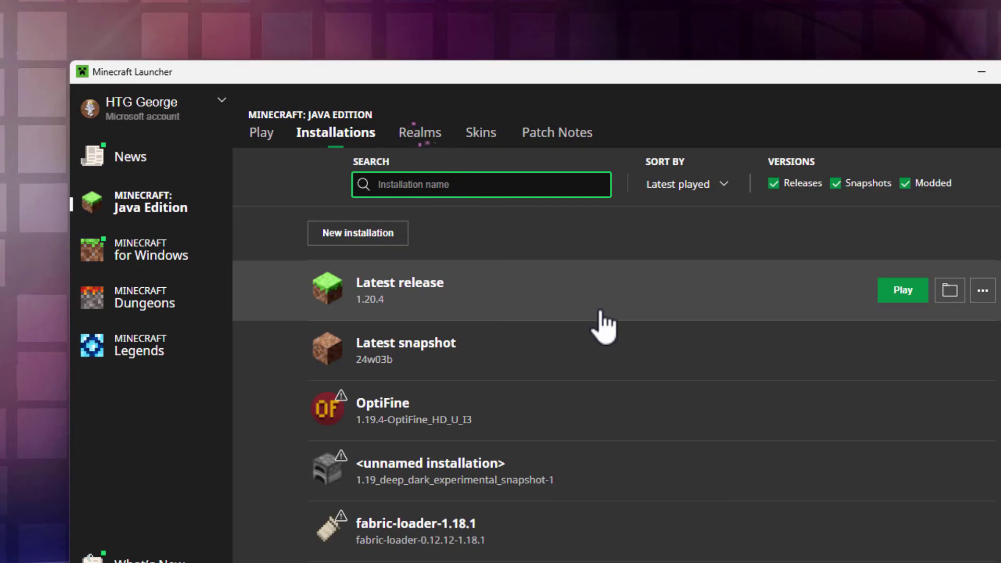
click(896, 293)
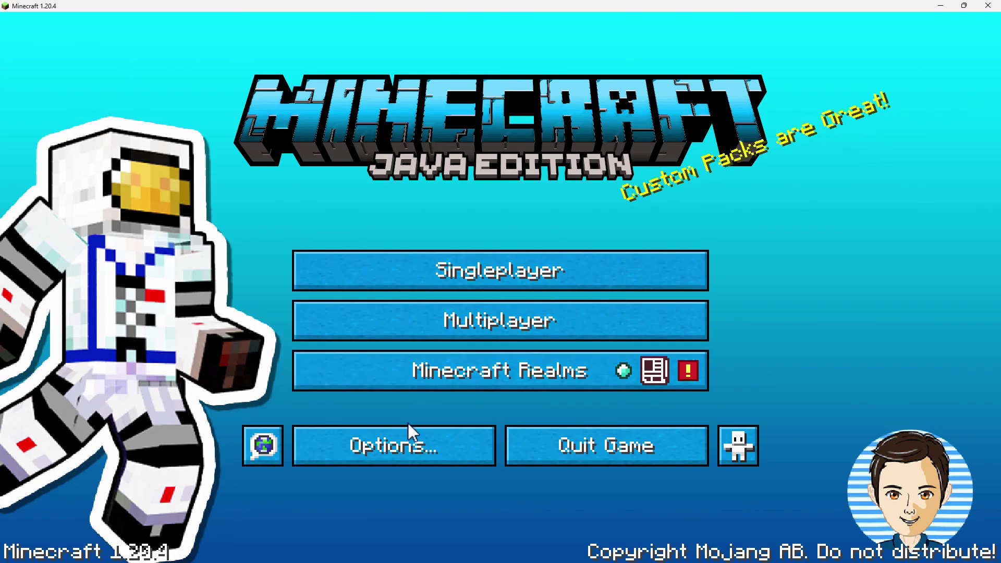
Step: Move Custom Title.zip to the top of the Selected resource packs and apply
click(412, 448)
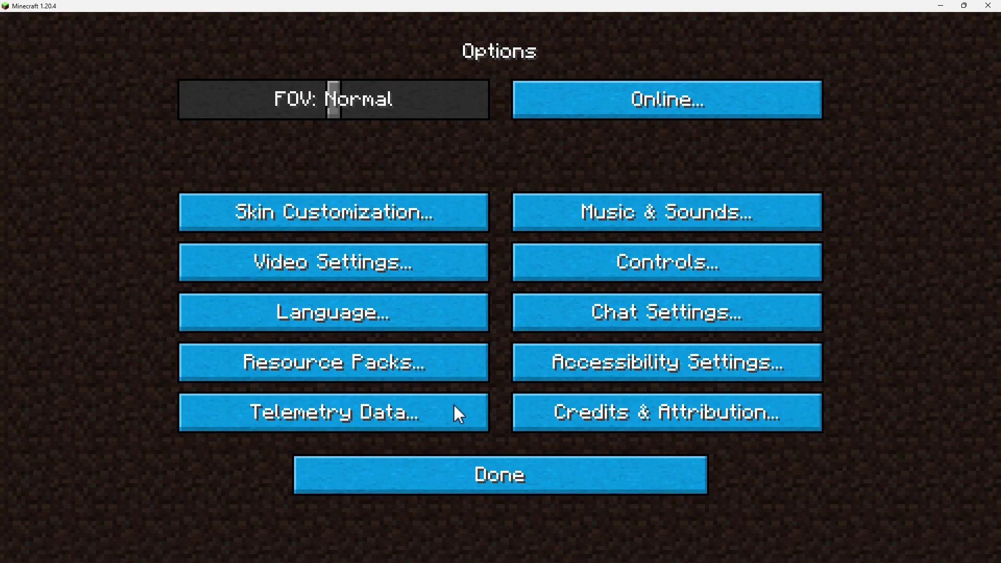
click(339, 367)
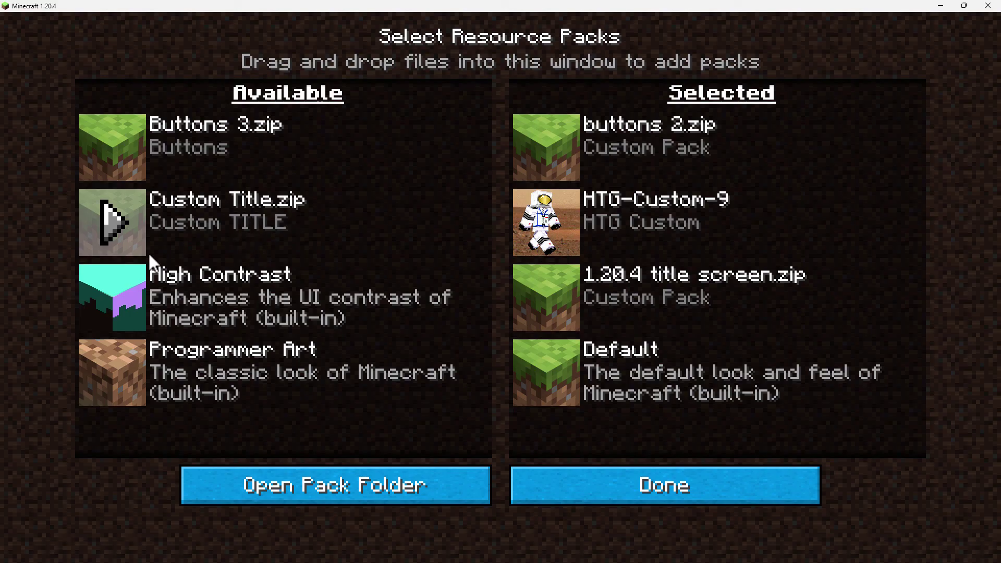
click(113, 223)
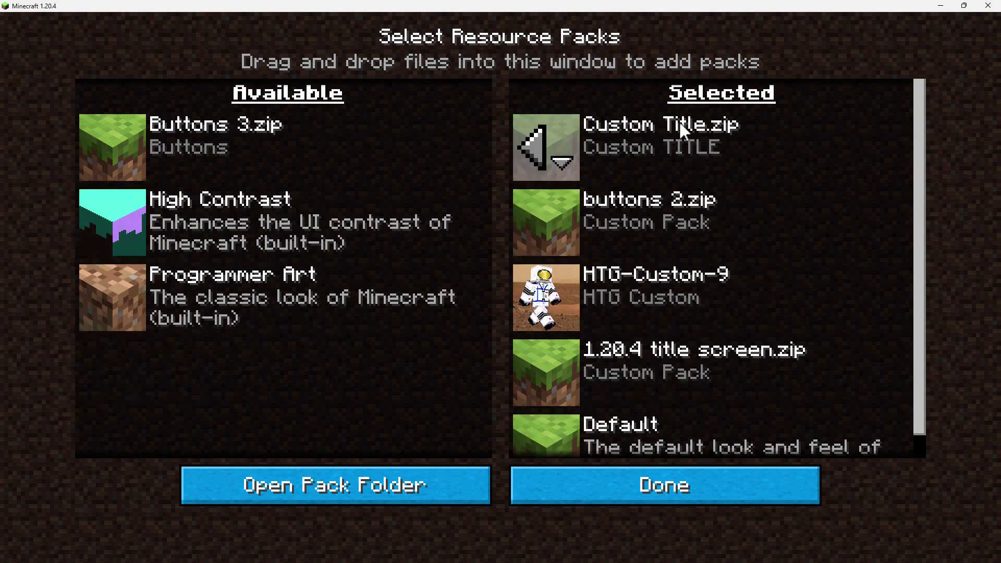
click(688, 482)
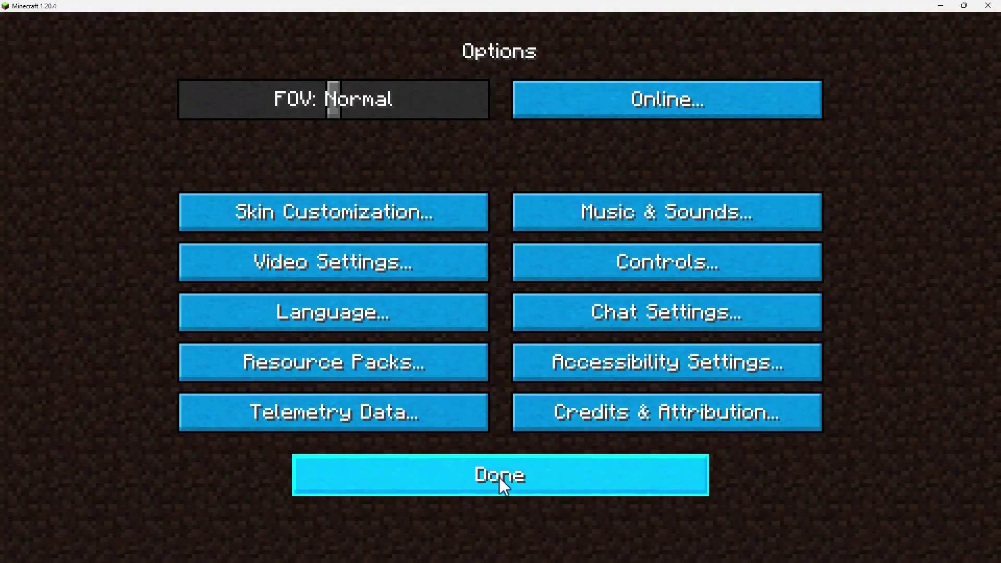
Step: Leave Options to view the title screen's blue HTG GEORGE logo
click(499, 476)
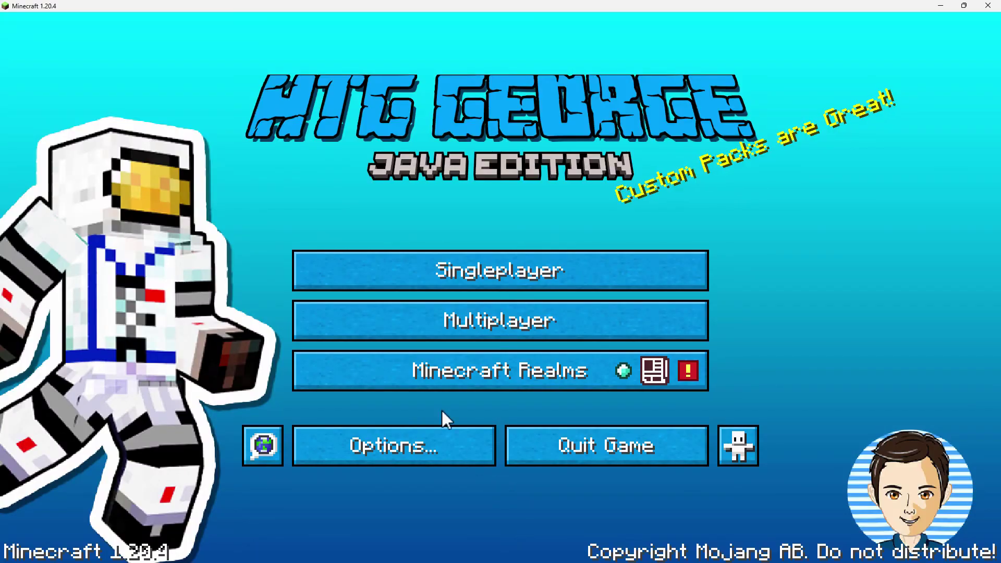